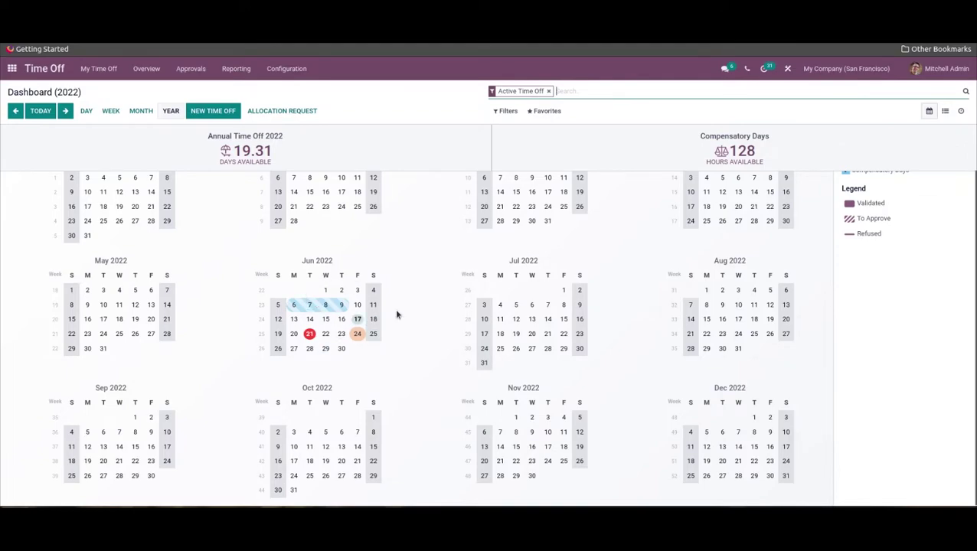
Scroll back to the top of the 2022 year calendar and open the Configuration menu
scroll(892, 230, "up", 1)
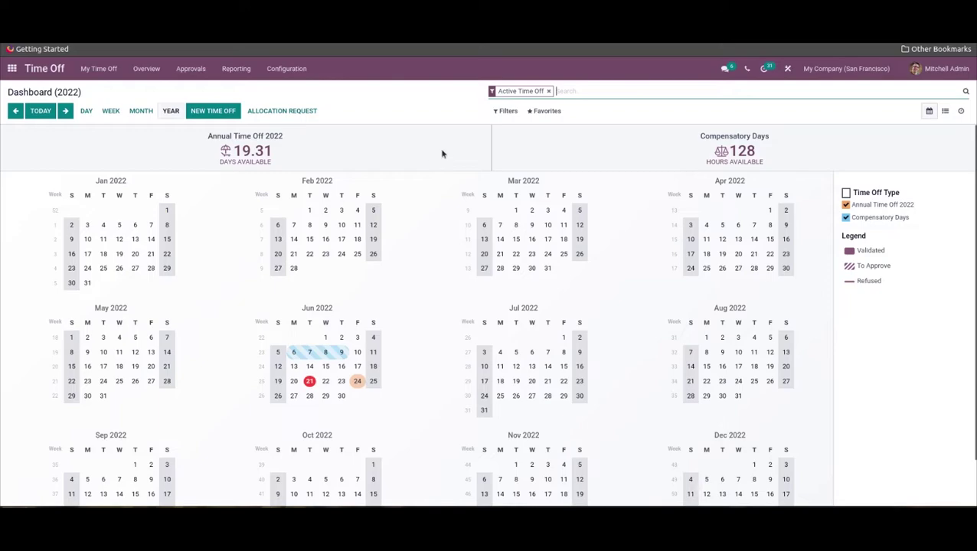
left_click(290, 73)
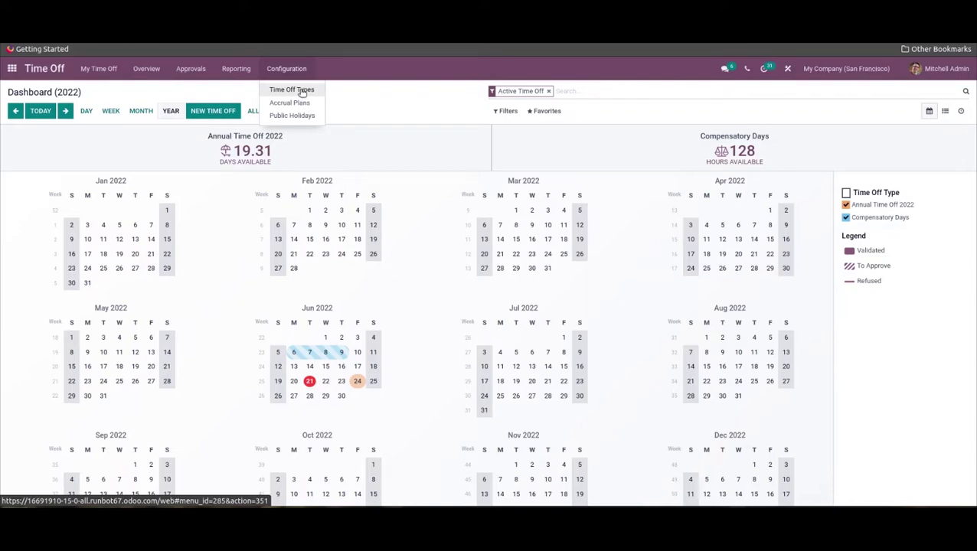
From the Time Off Types list, create a new type and name it 'Sick Time Off'
left_click(302, 92)
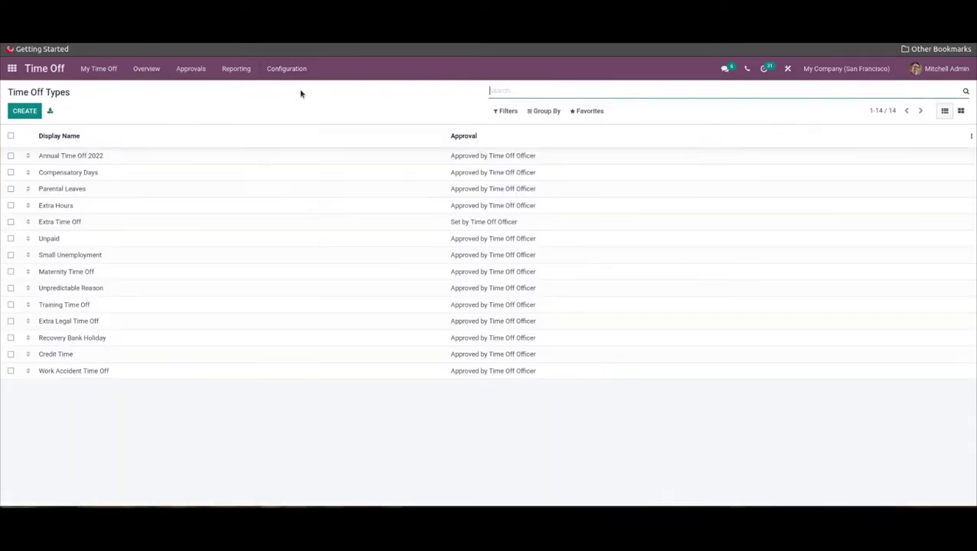
left_click(23, 111)
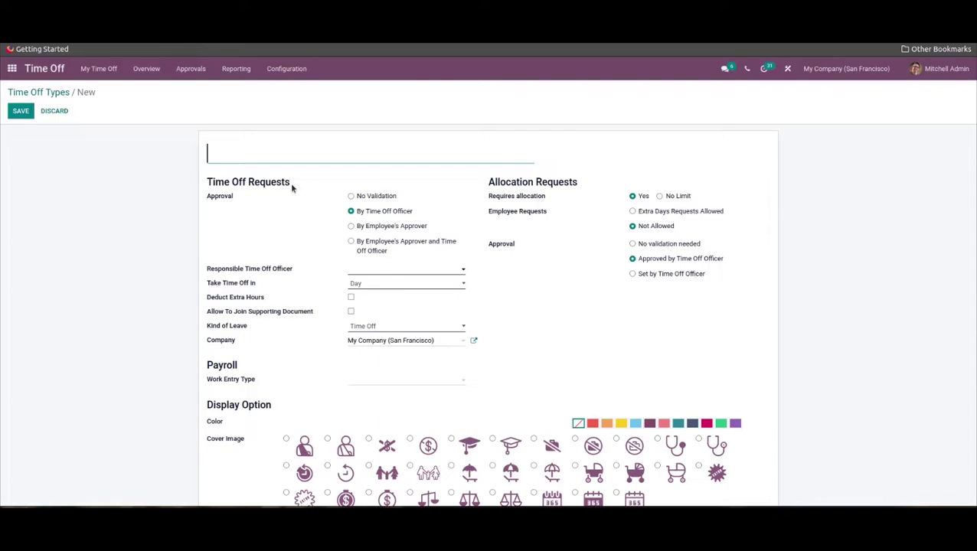
type("Sick Time Off")
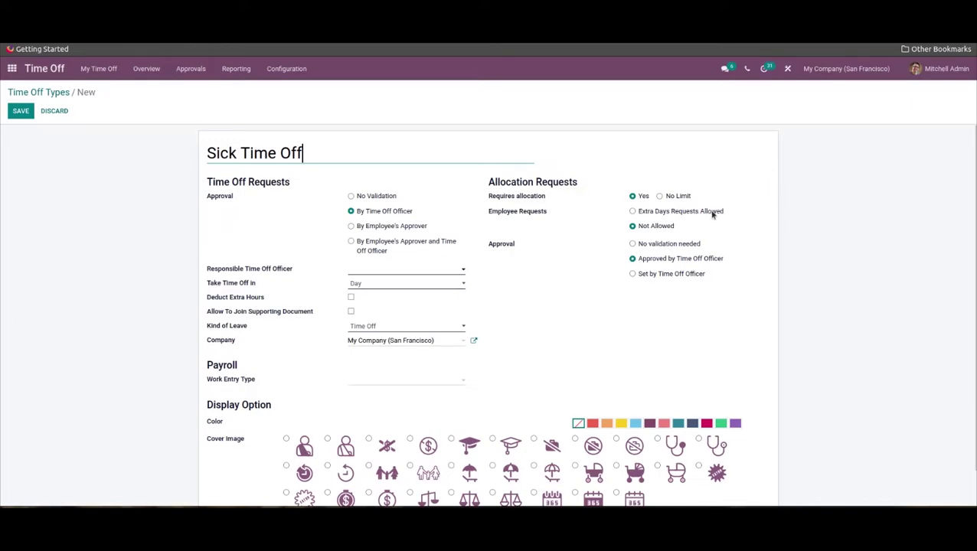
Make the admin user Responsible Time Off Officer, keep Day units, and allow supporting documents
left_click(444, 272)
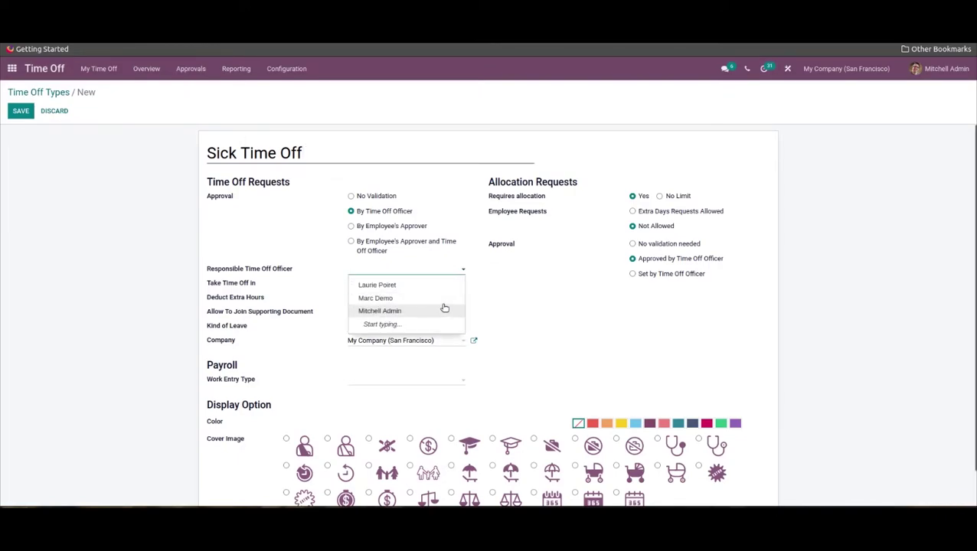
left_click(441, 312)
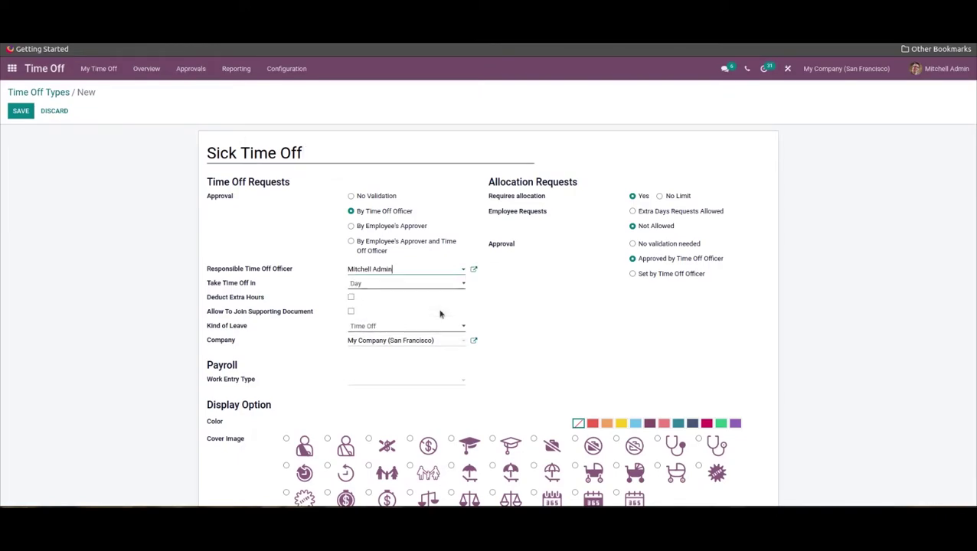
left_click(403, 282)
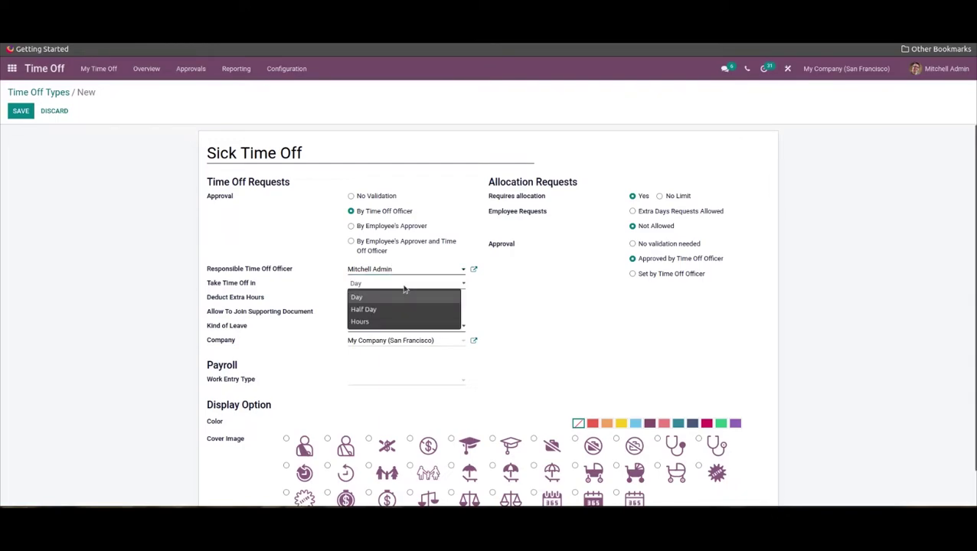
left_click(506, 298)
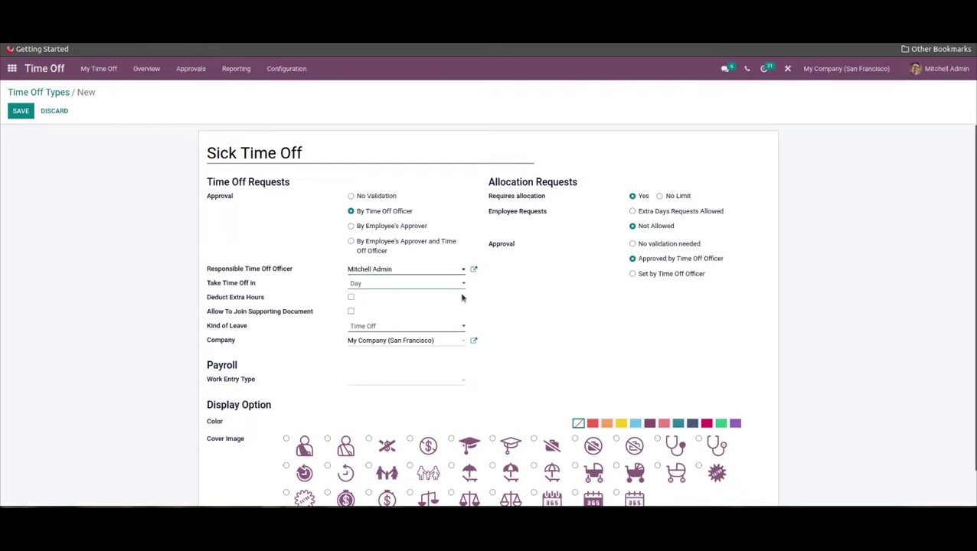
left_click(351, 312)
Keep Time Off as the kind of leave, leave work entry type empty, and save
left_click(413, 324)
left_click(411, 340)
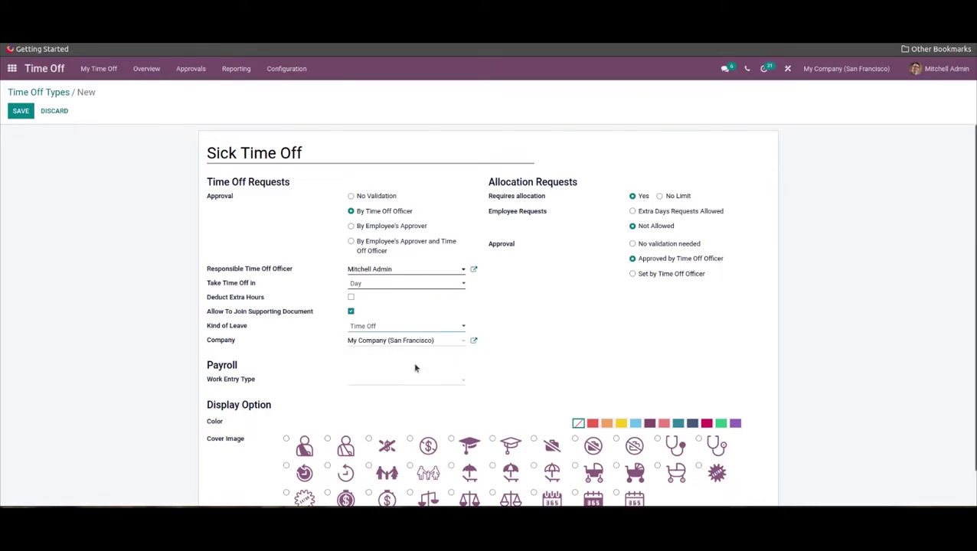
scroll(457, 360, "down", 1)
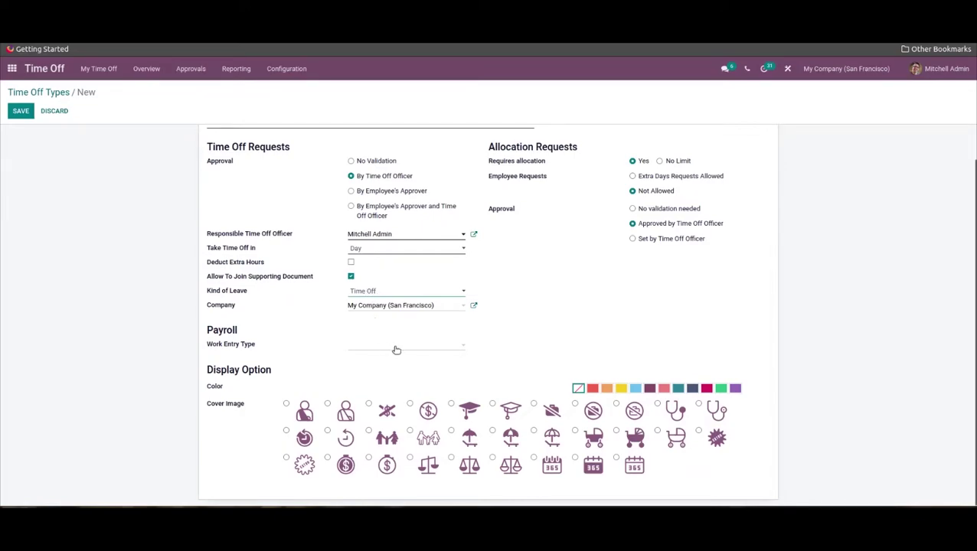
left_click(421, 343)
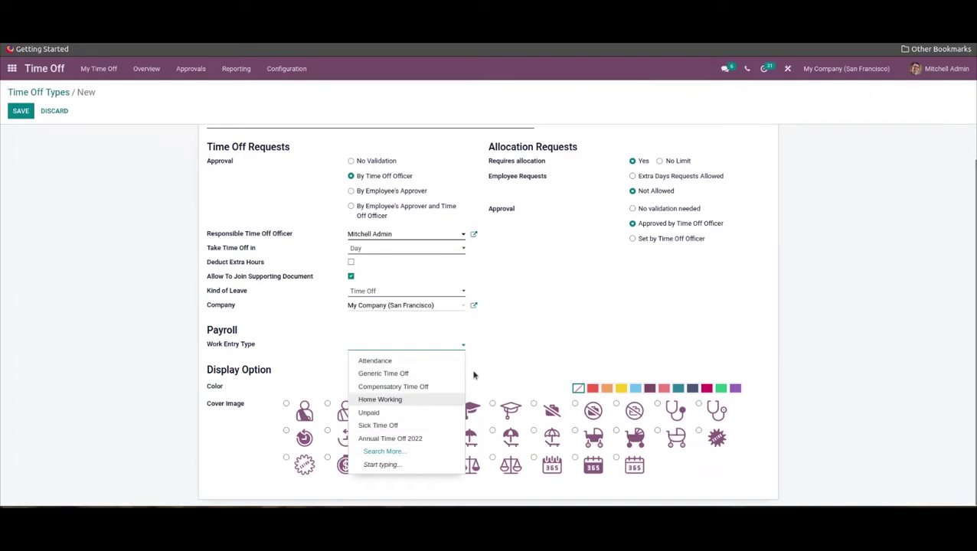
left_click(526, 317)
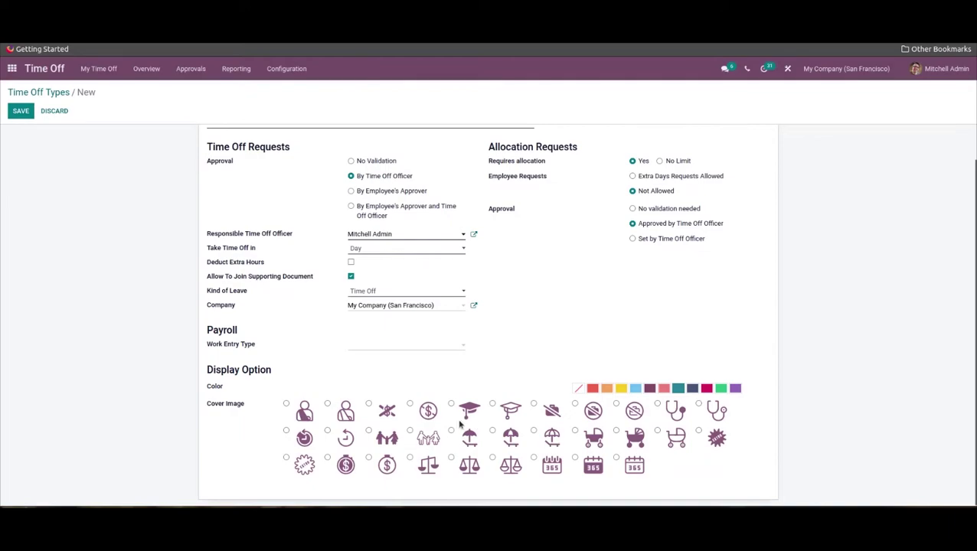
scroll(11, 105, "up", 1)
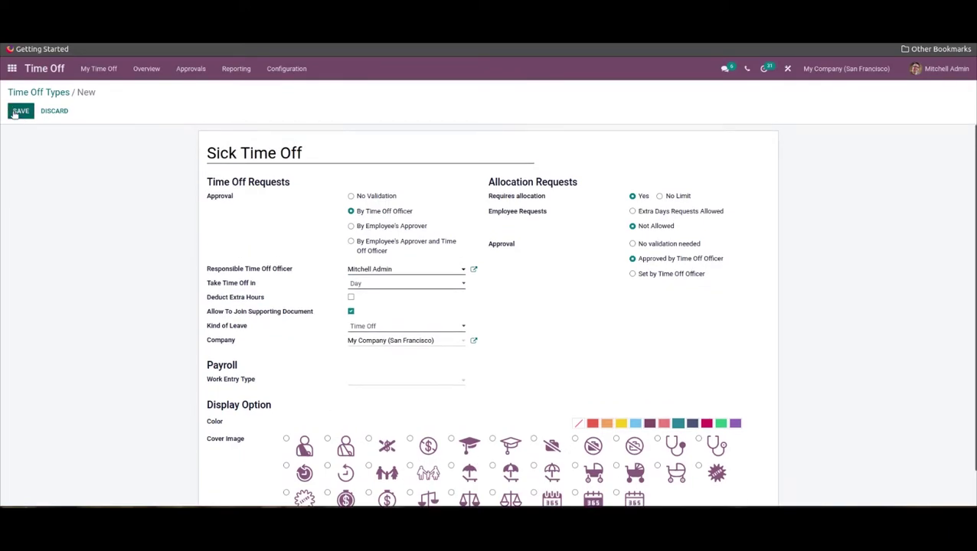
left_click(20, 111)
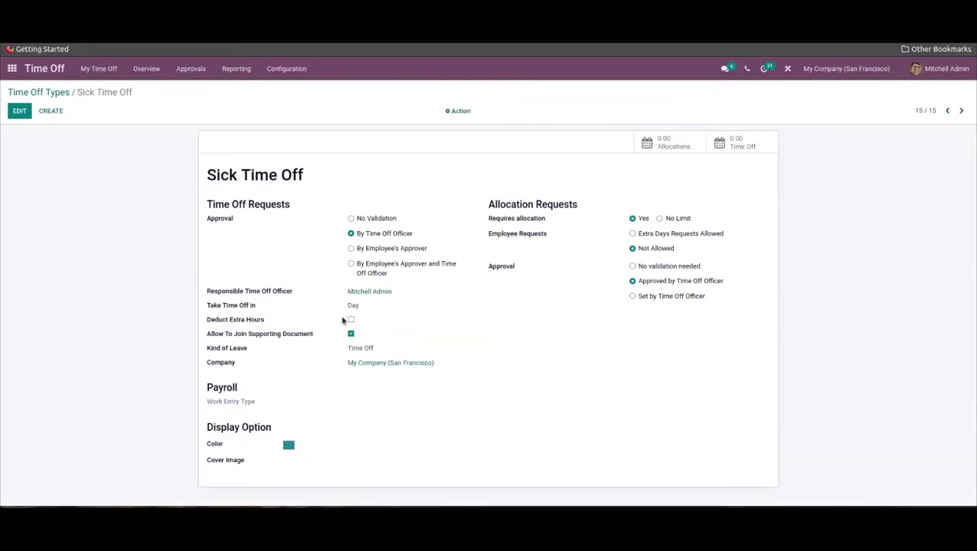
Go back to the Time Off Types list showing Sick Time Off, then open My Time Off
left_click(60, 92)
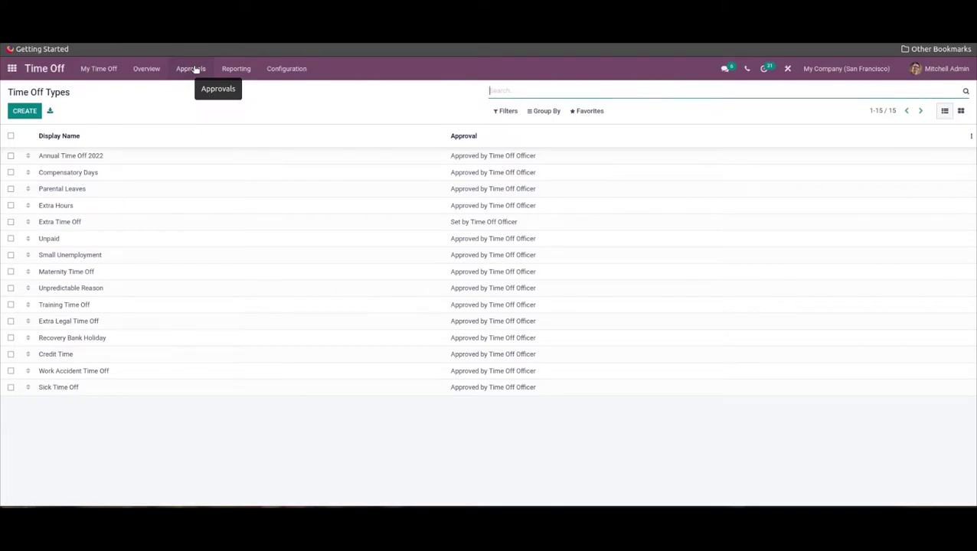
left_click(93, 76)
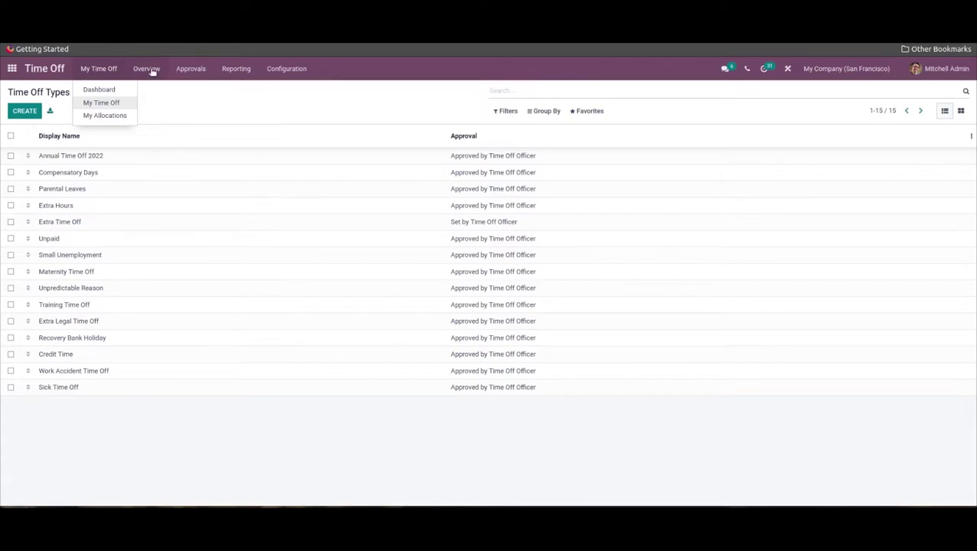
From the dashboard, request and save Annual Time Off 2022 for 06/28/2022 (0.69 days)
left_click(124, 91)
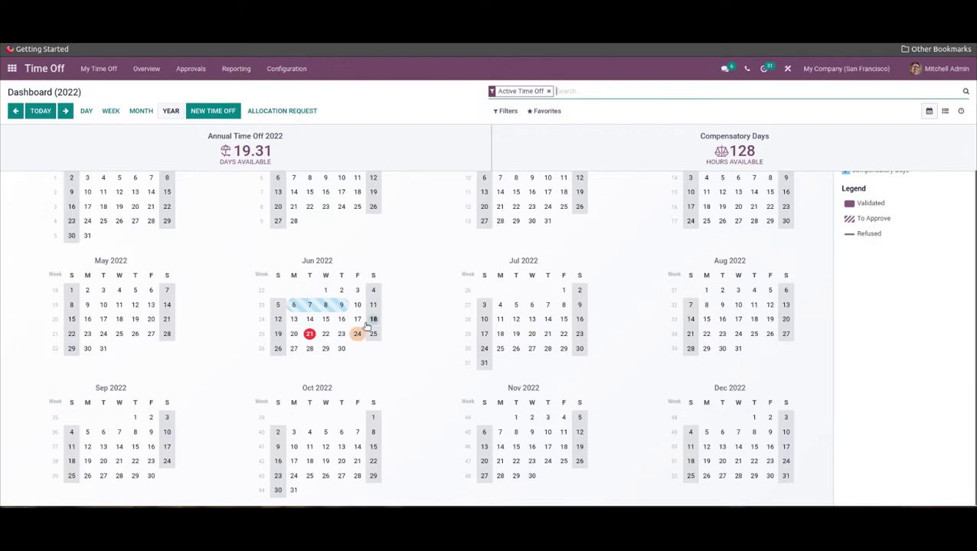
left_click(309, 349)
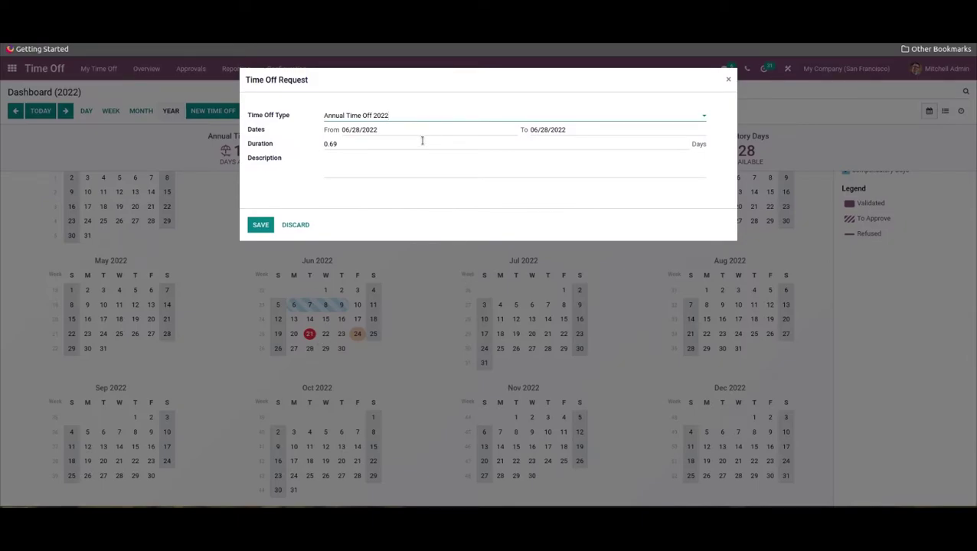
left_click(413, 116)
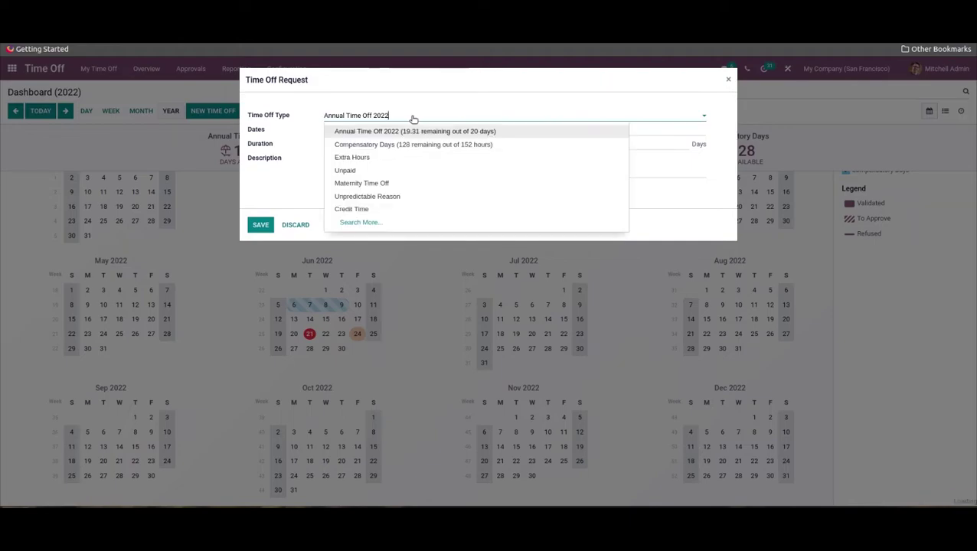
left_click(442, 97)
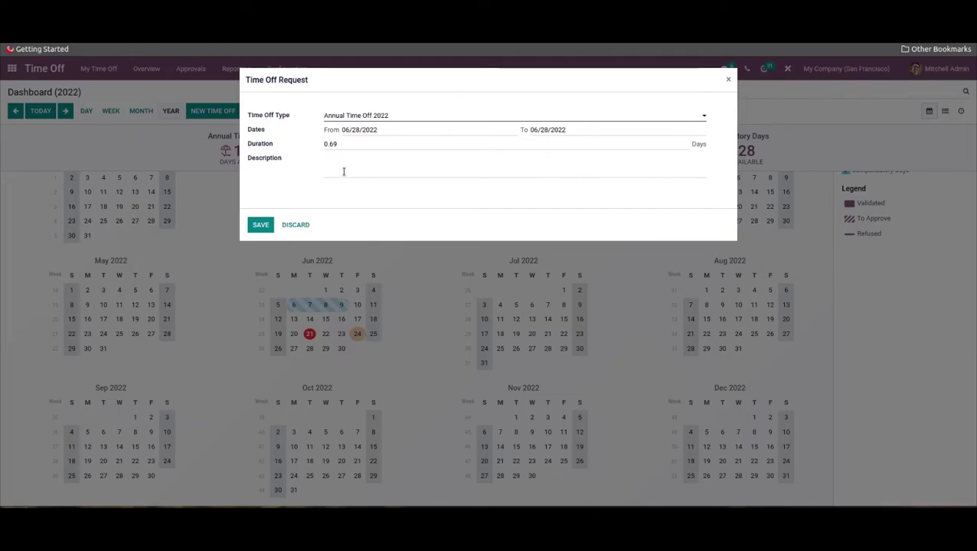
left_click(261, 225)
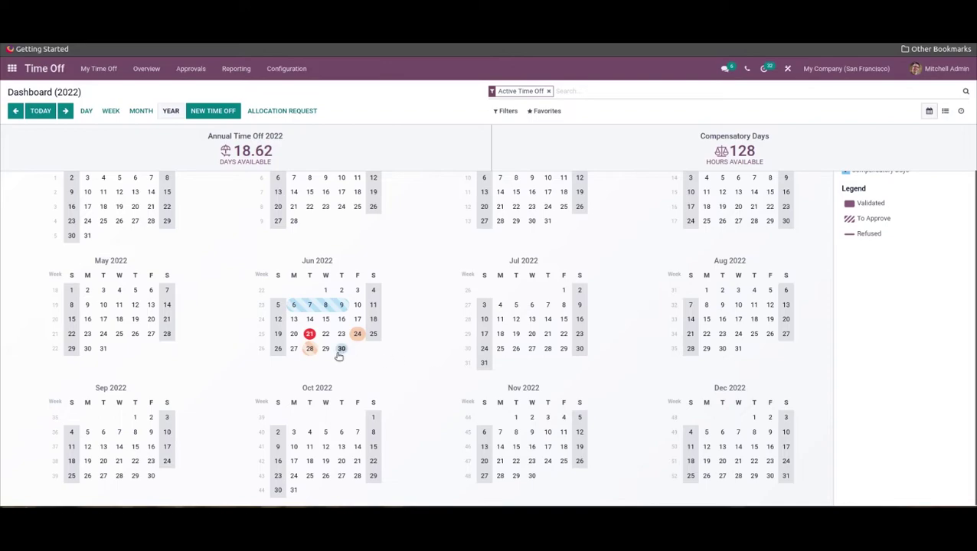
Review the four requests under My Time Off, then switch to My Allocations
left_click(100, 68)
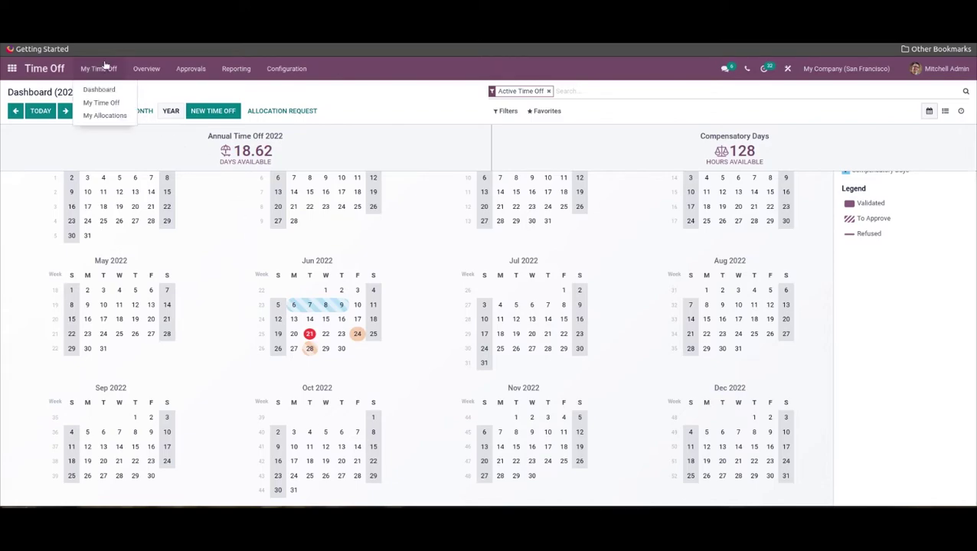
left_click(120, 105)
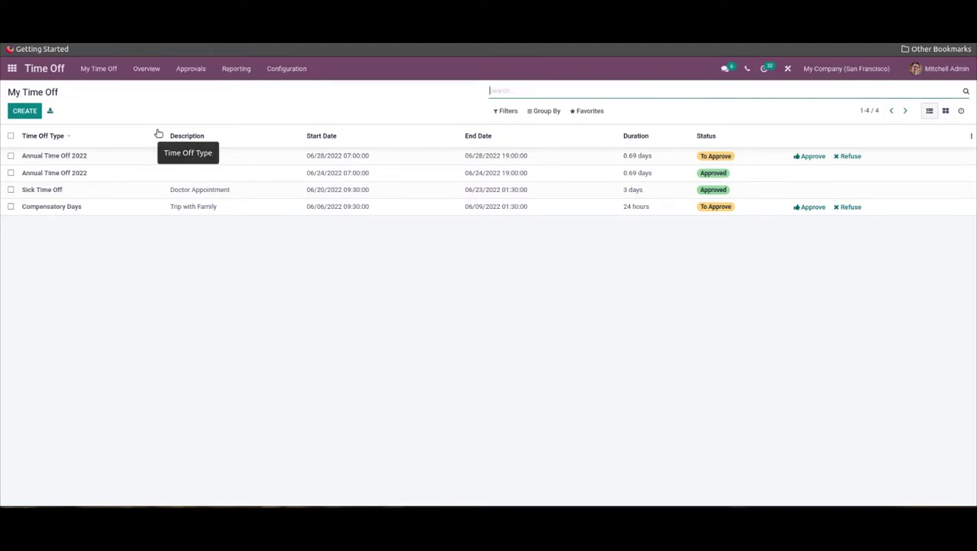
left_click(100, 69)
left_click(109, 117)
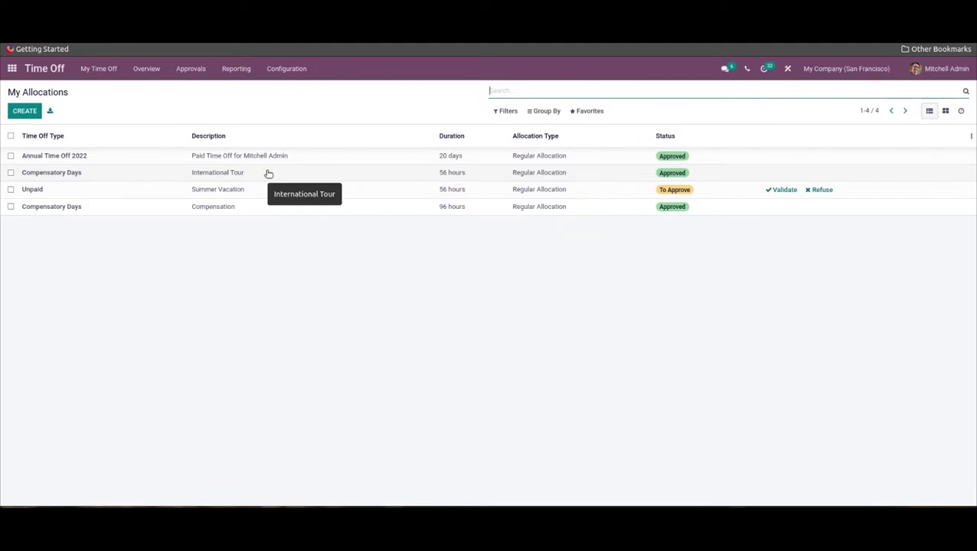
Open the Overview gantt chart of everyone's June 2022 time off
left_click(148, 72)
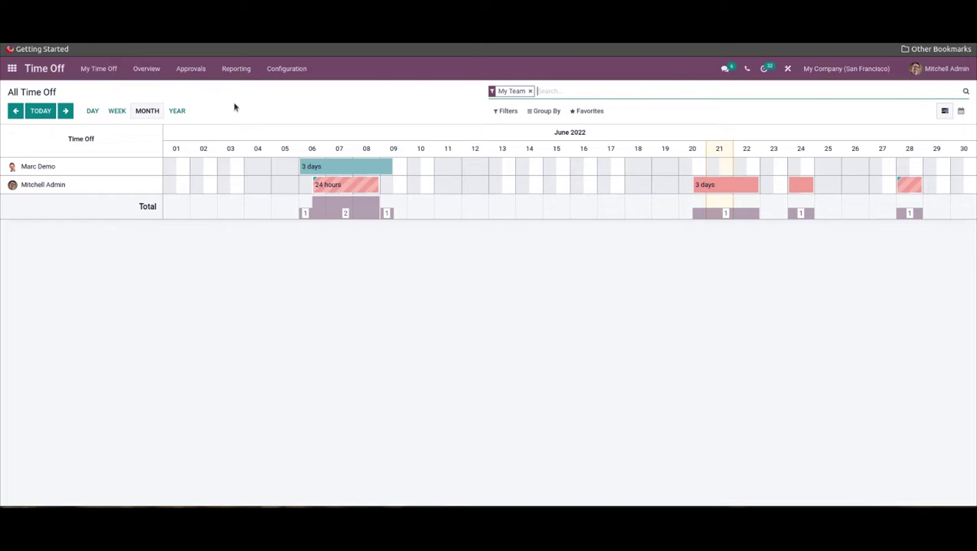
Return to the current month, toggle the My Department and Off Today filters on and off, then open Approvals
left_click(27, 111)
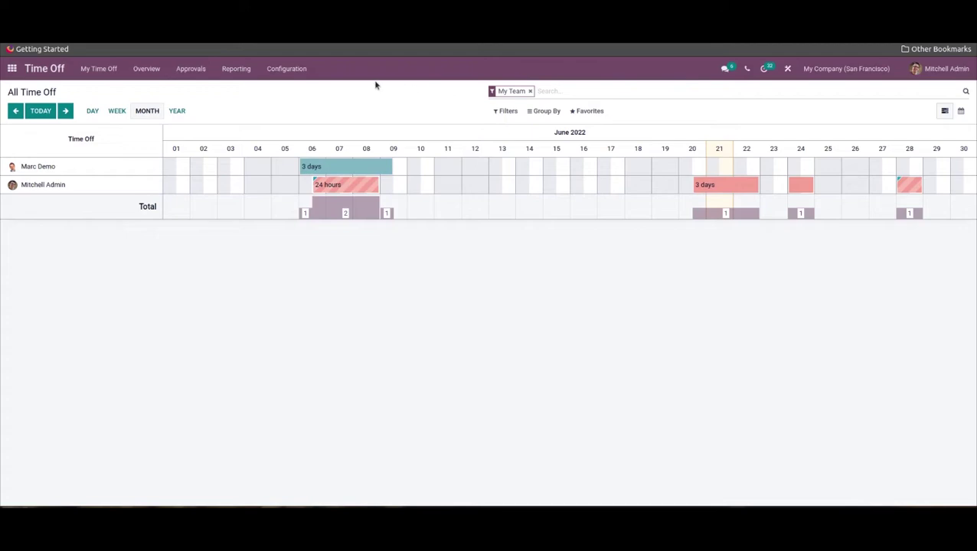
left_click(504, 109)
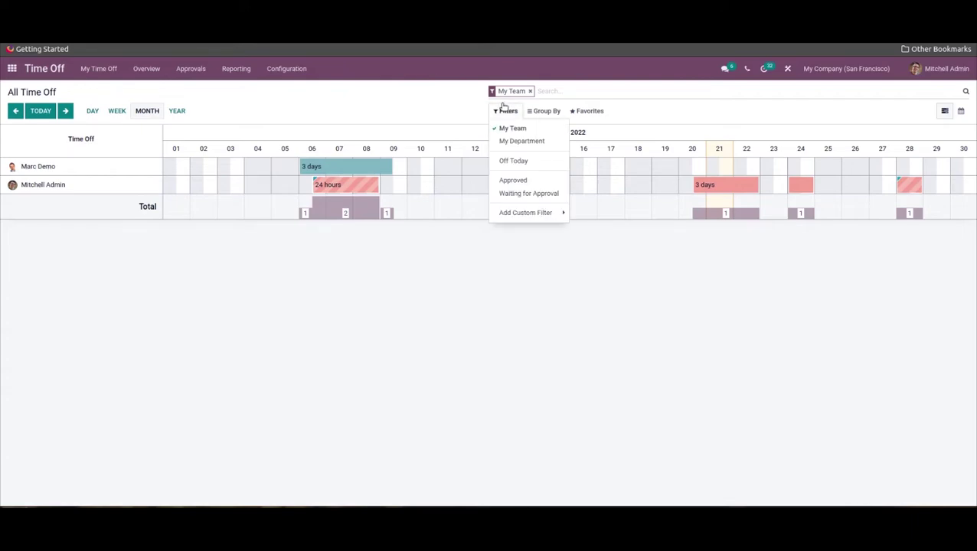
left_click(511, 142)
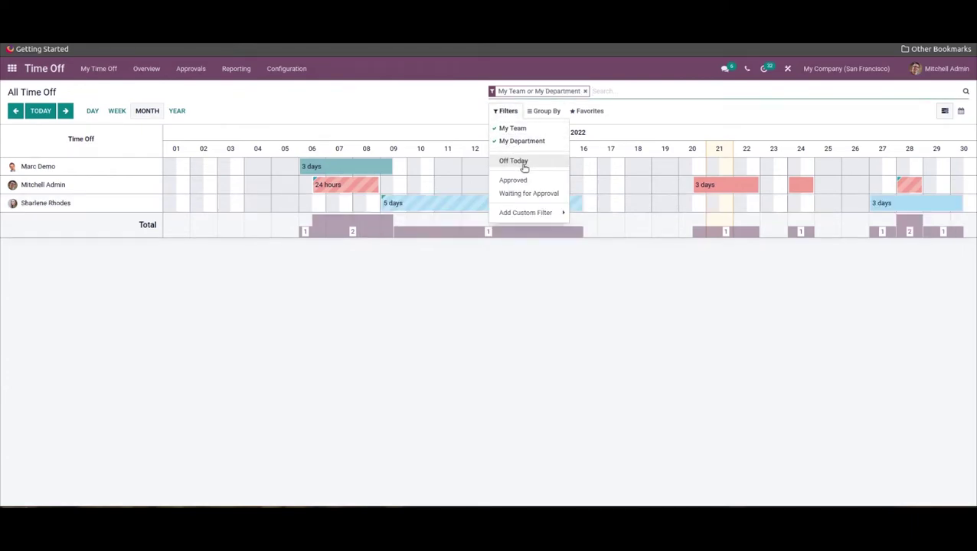
left_click(523, 163)
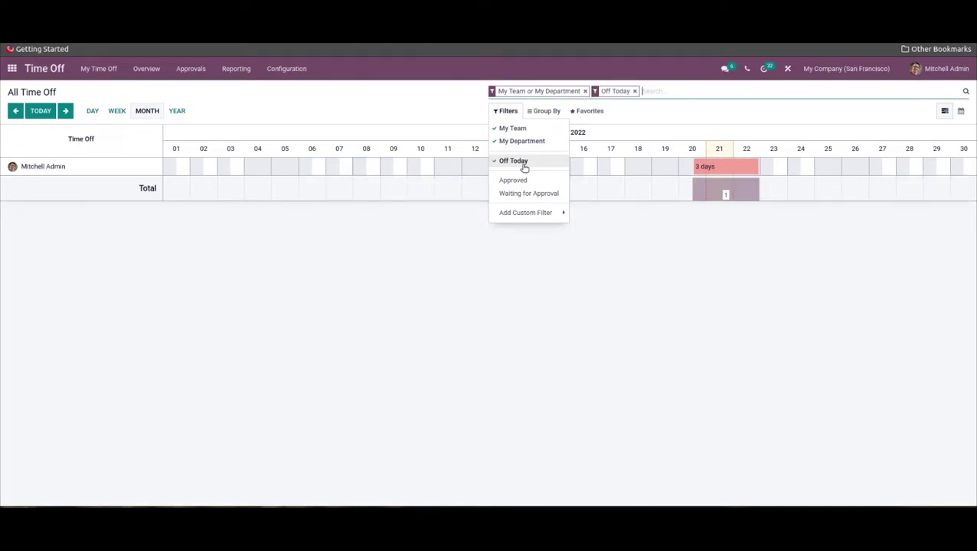
left_click(524, 160)
left_click(524, 140)
left_click(444, 108)
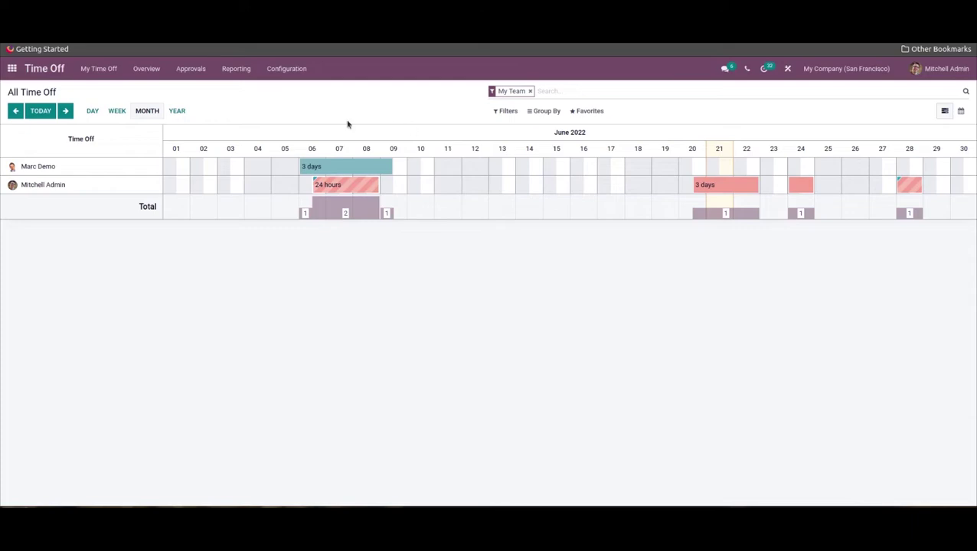
left_click(192, 70)
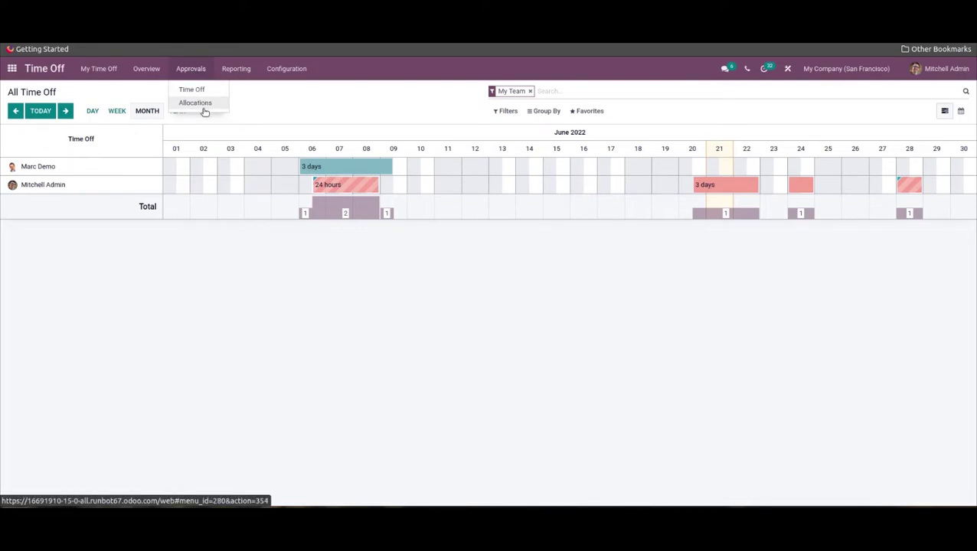
left_click(196, 103)
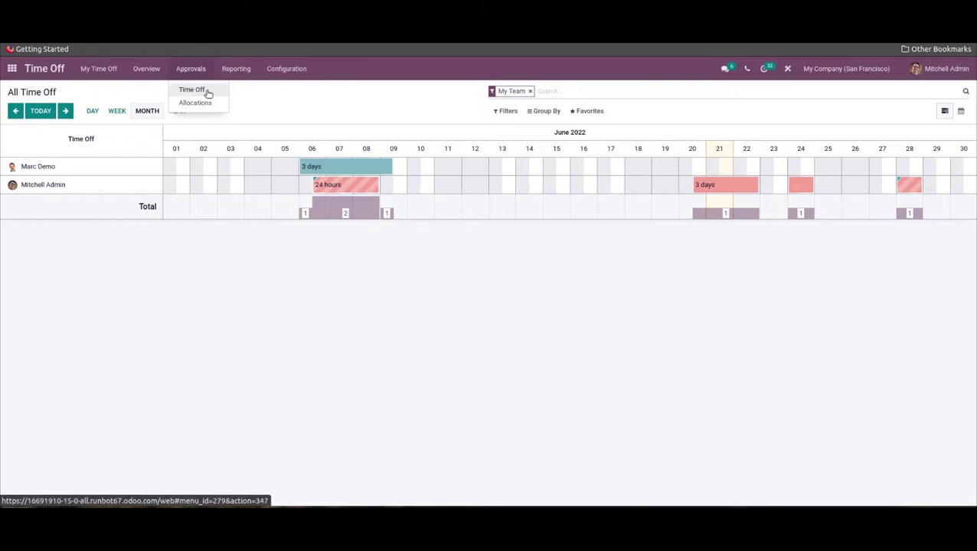
List the time off requests awaiting approval and open the 5-day Trip to London request
left_click(206, 92)
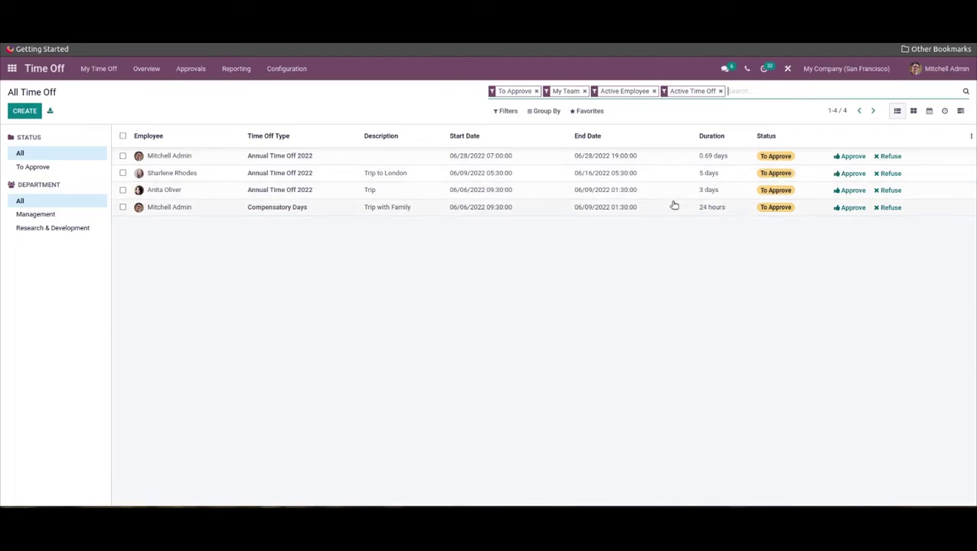
left_click(516, 173)
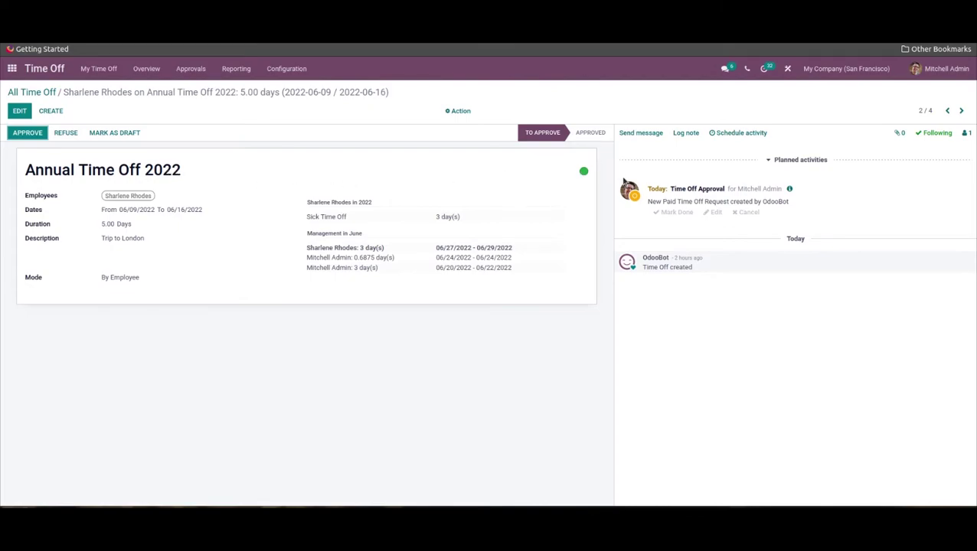
Leave the payslip options unchanged, approve Trip to London, and return to All Time Off
left_click(583, 171)
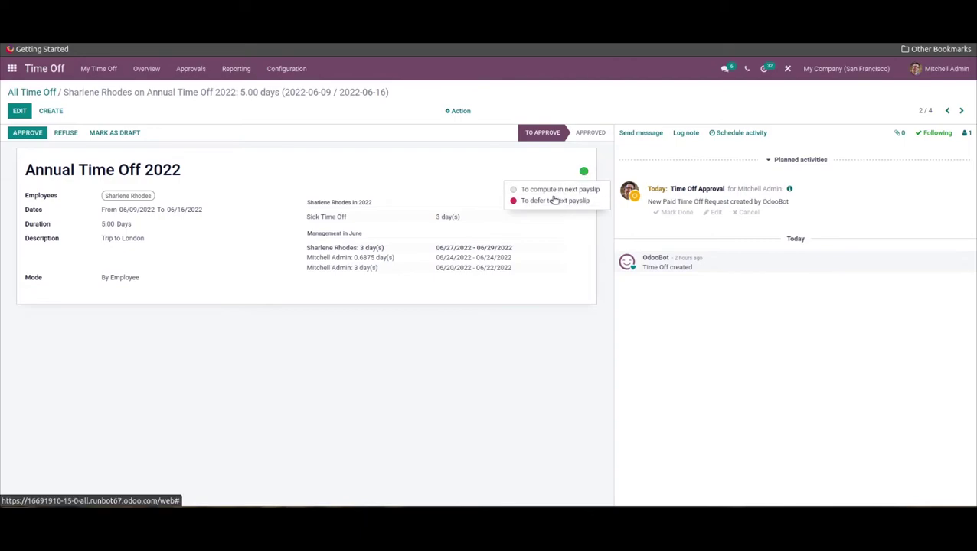
left_click(544, 170)
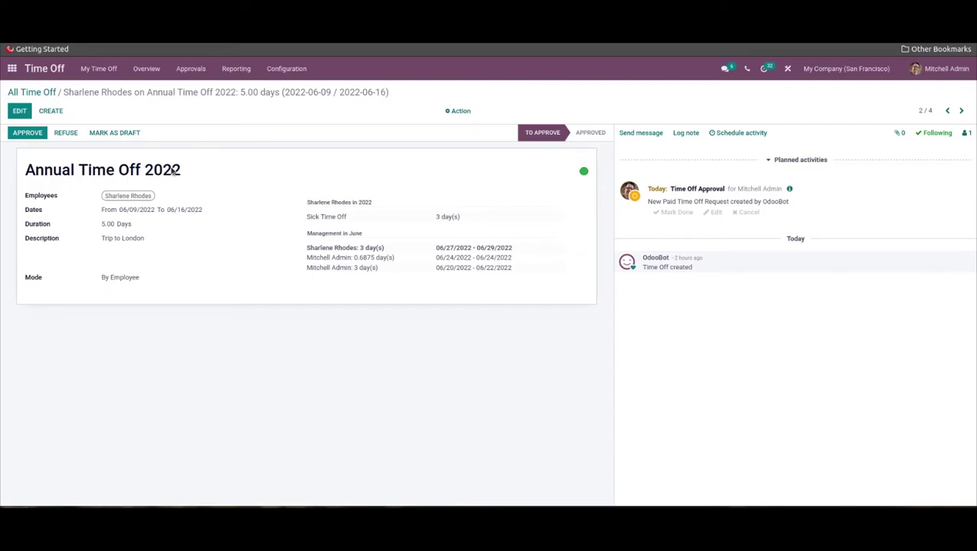
left_click(583, 171)
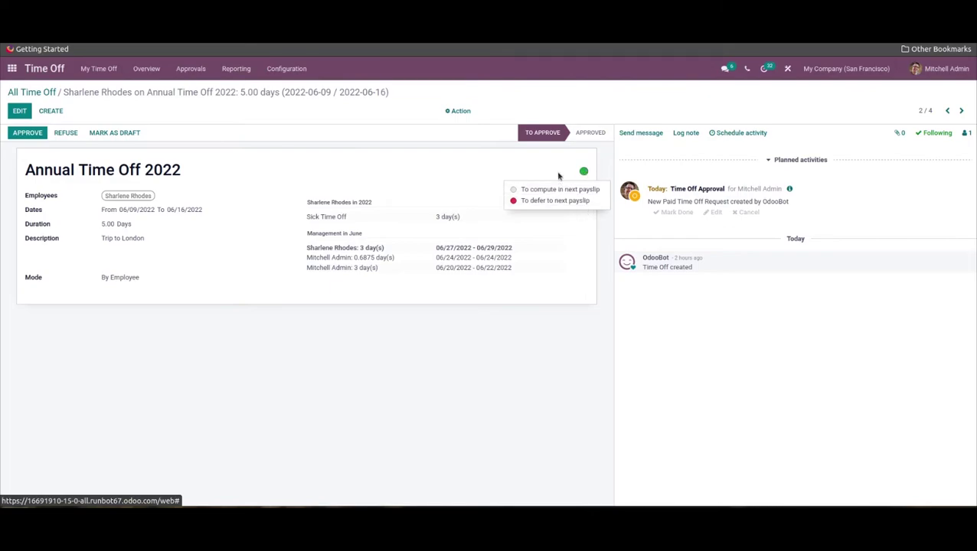
left_click(549, 166)
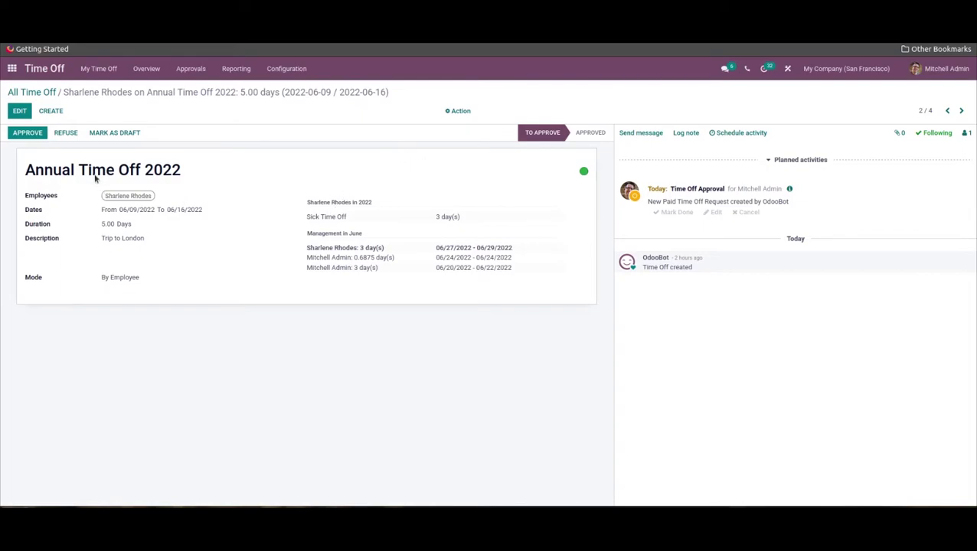
left_click(17, 134)
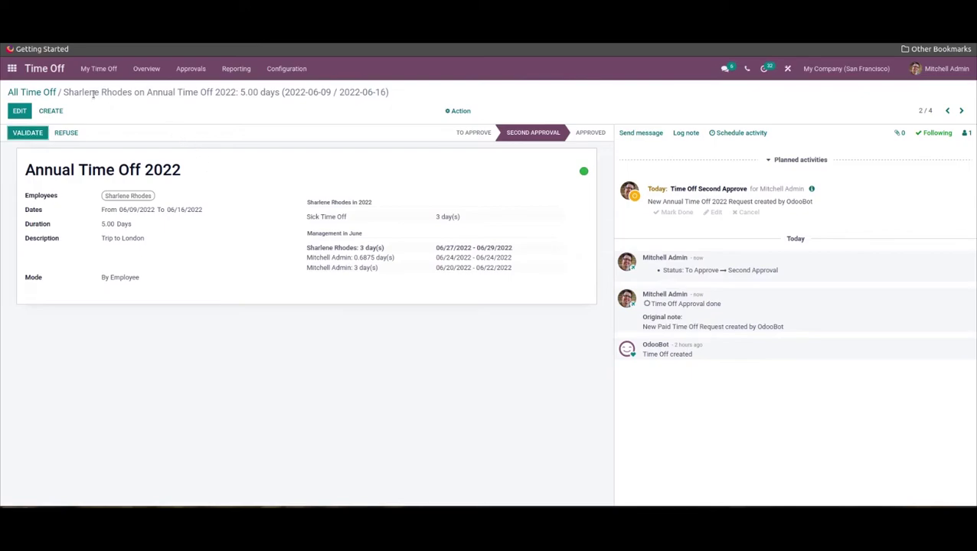
left_click(49, 92)
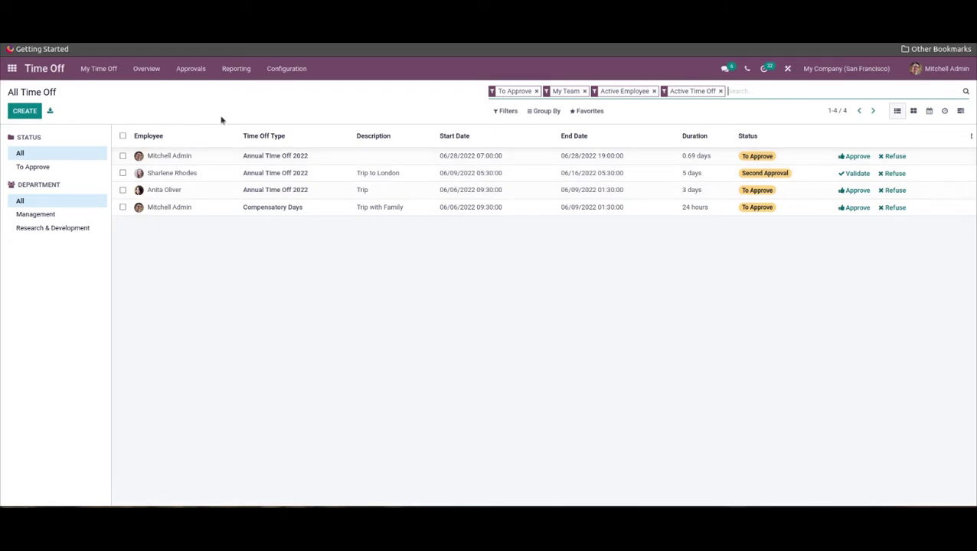
From the allocations awaiting approval, start a new allocation and discard it unsaved
left_click(184, 70)
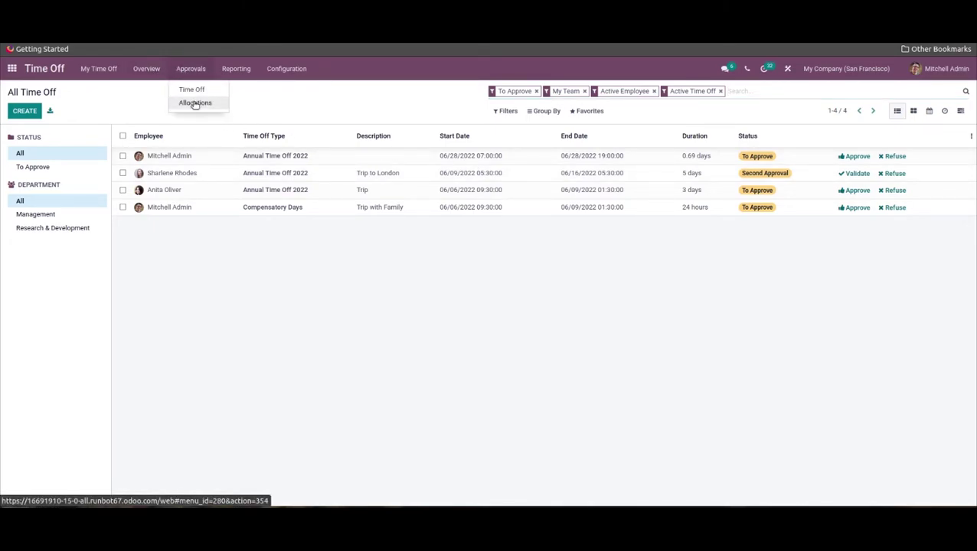
left_click(193, 104)
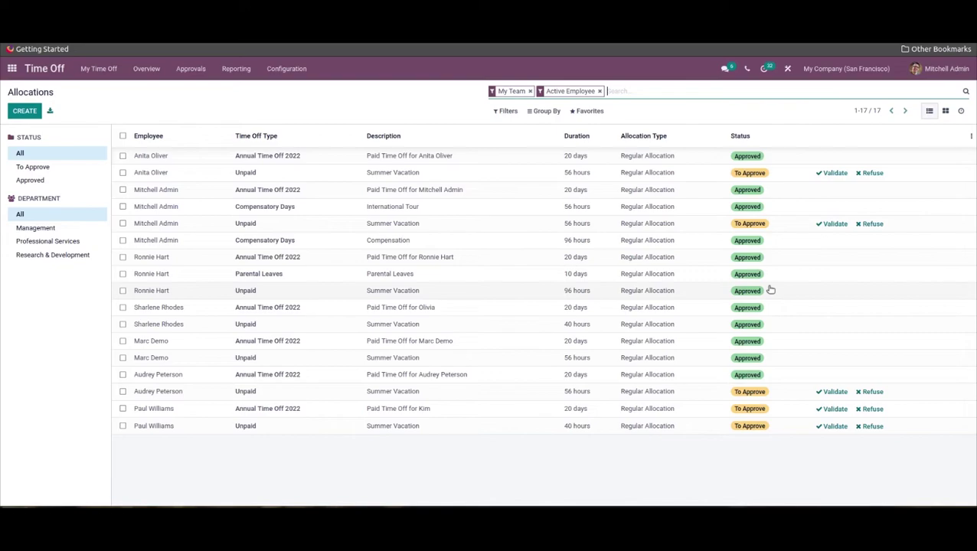
left_click(20, 112)
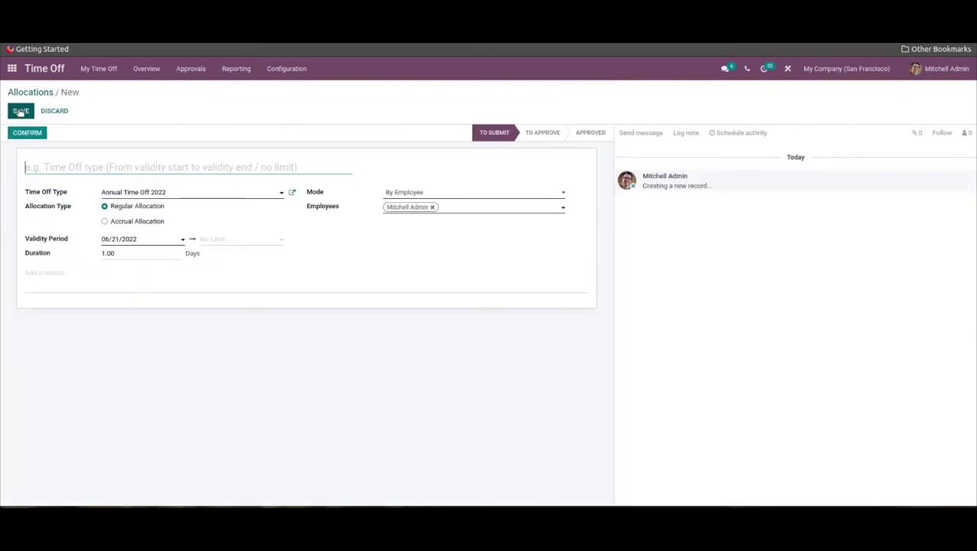
left_click(54, 111)
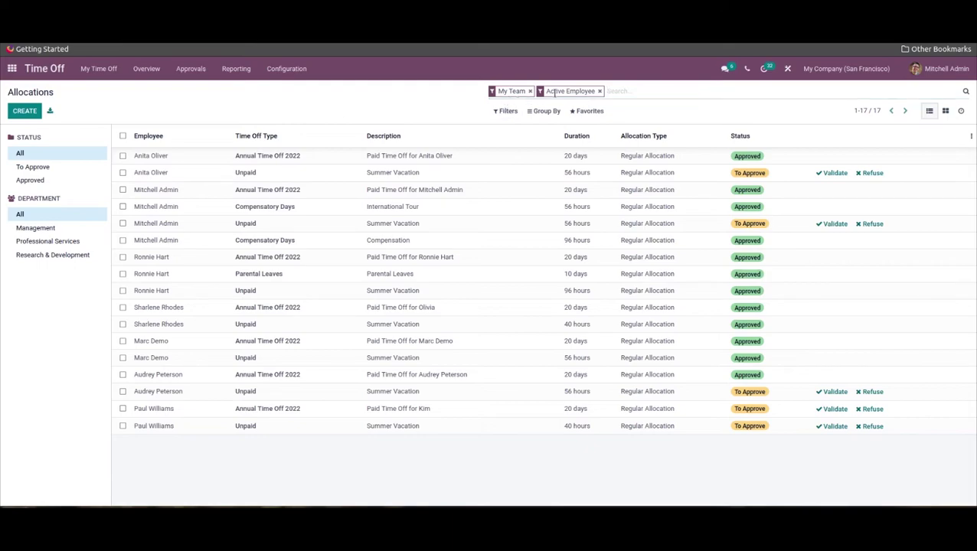
left_click(506, 111)
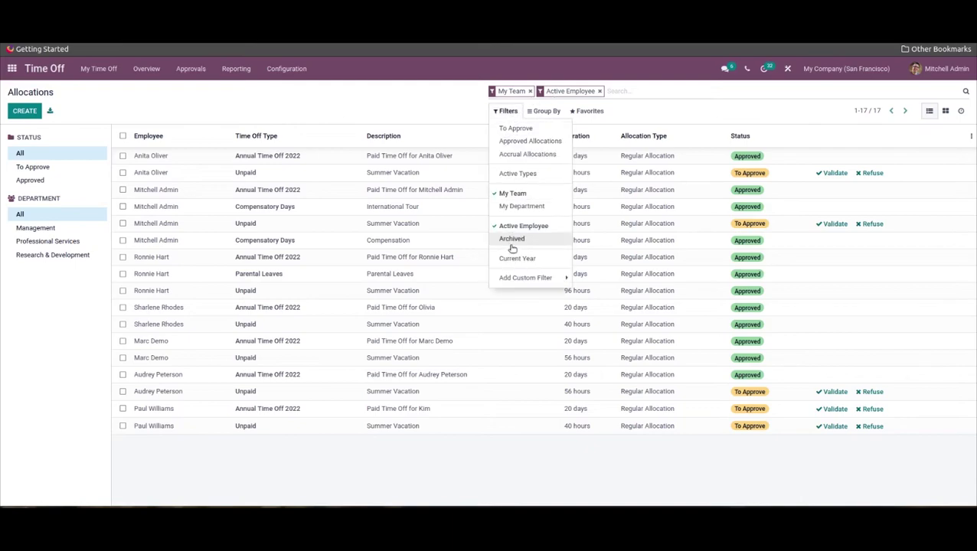
left_click(440, 118)
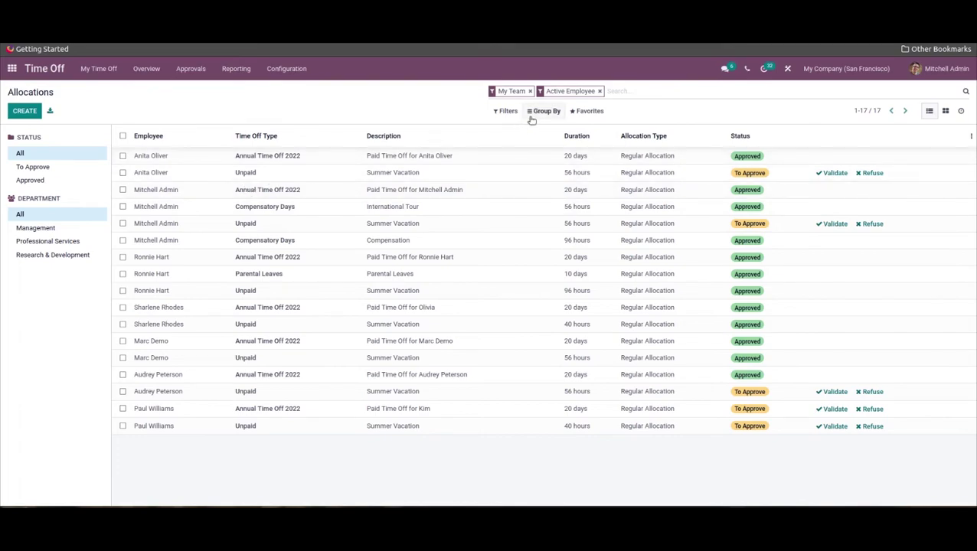
left_click(506, 113)
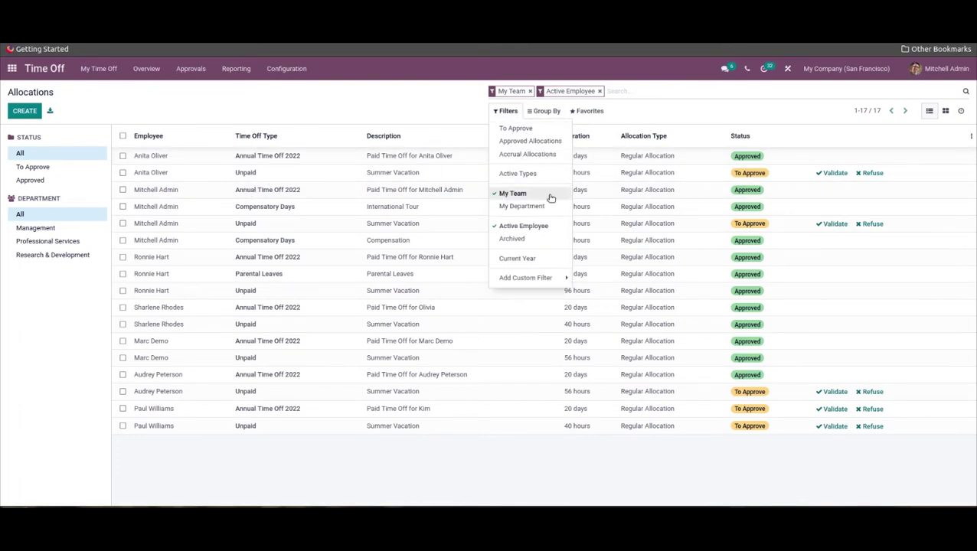
left_click(540, 112)
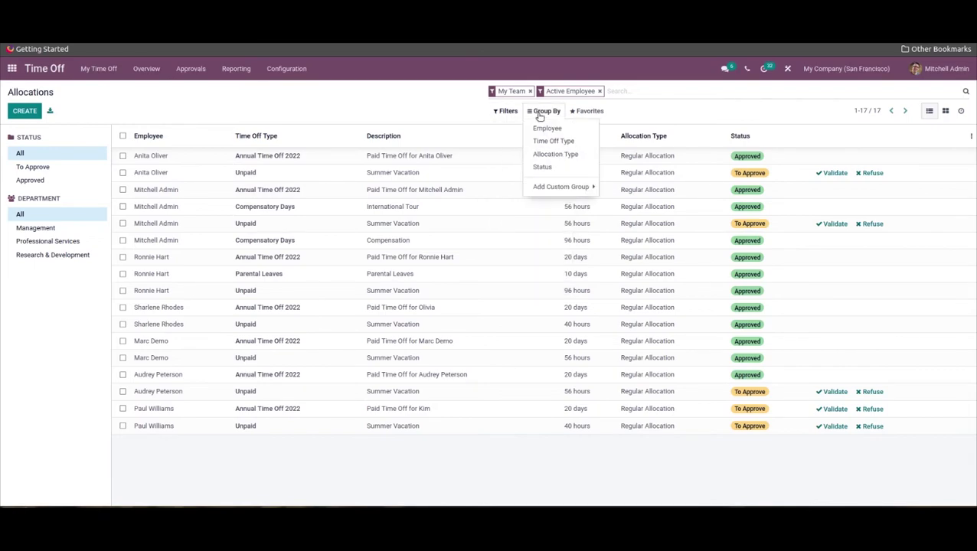
left_click(466, 107)
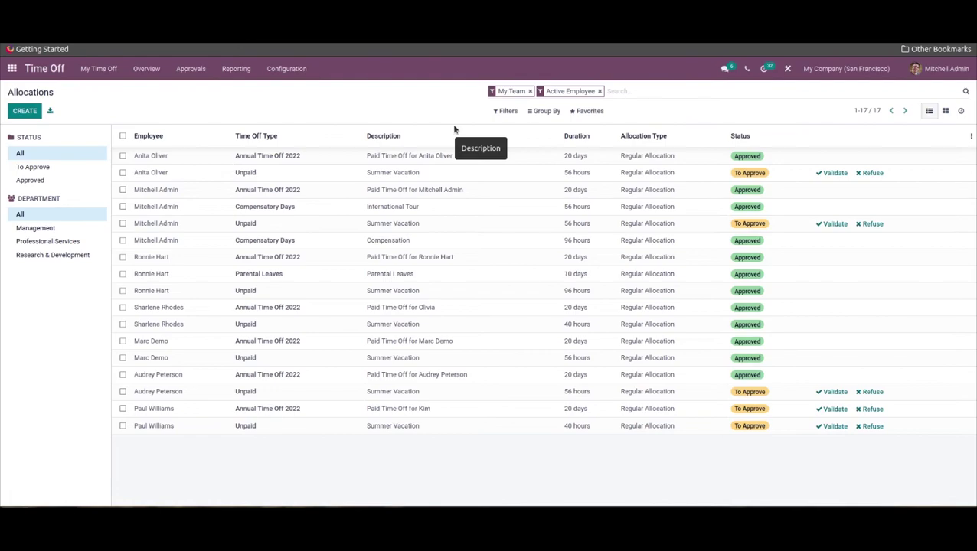
Validate the second-row 56-hour Unpaid Summer Vacation allocation and go back to the Allocations list
left_click(461, 178)
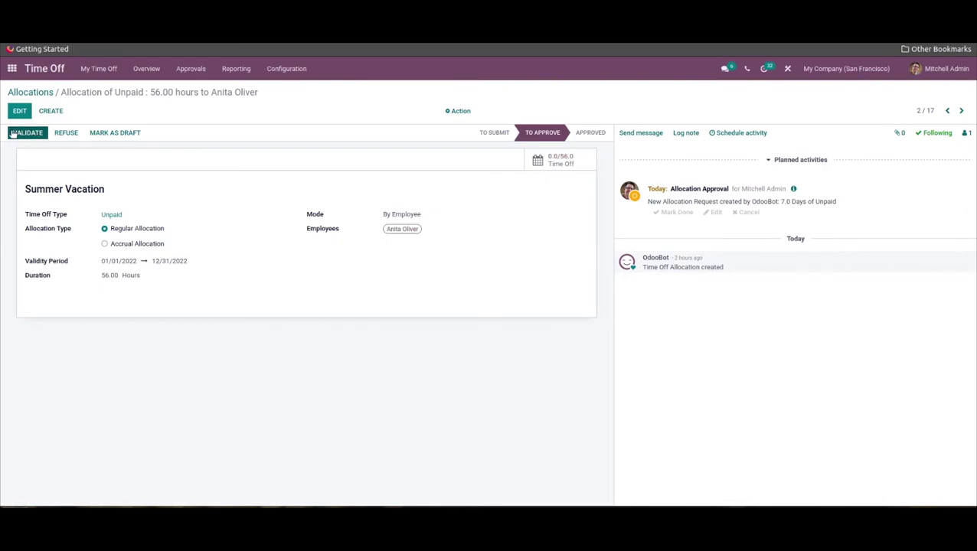
left_click(21, 134)
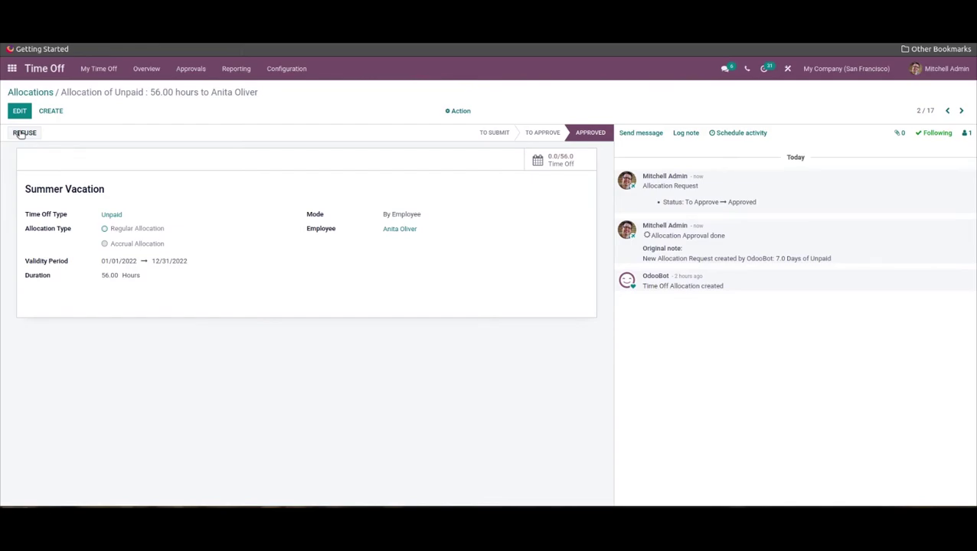
mouse_move(555, 136)
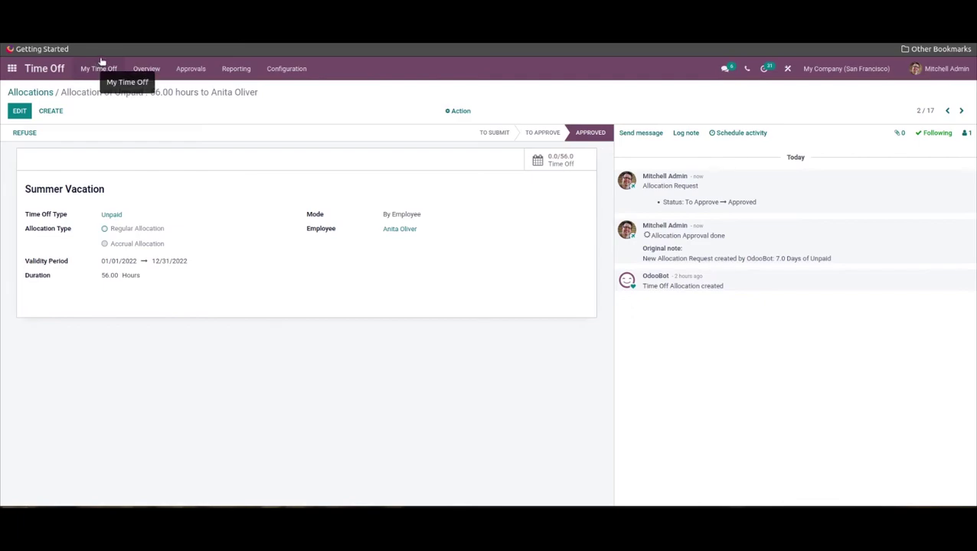
left_click(39, 91)
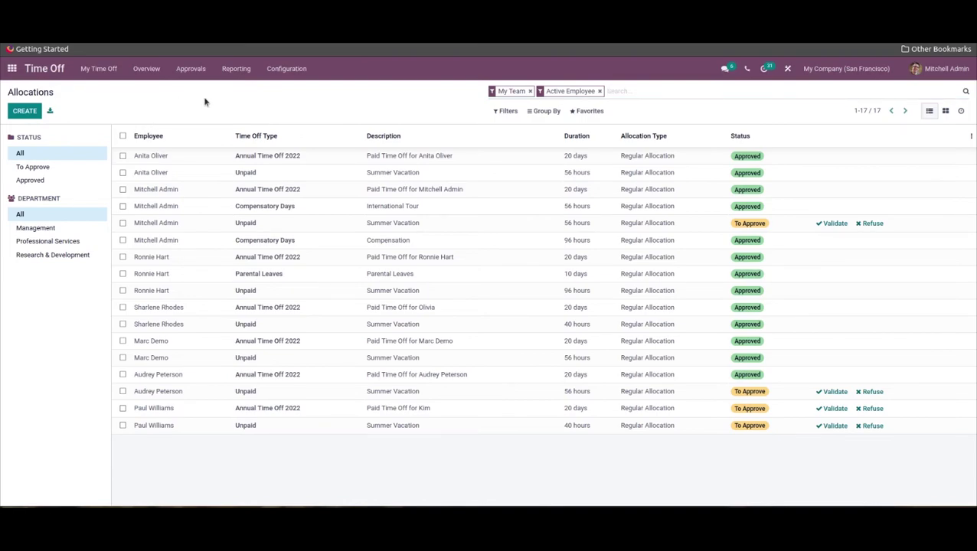
Load Reporting > by Employee, charting days per employee grouped by Employee > Type, and view its filters
left_click(275, 69)
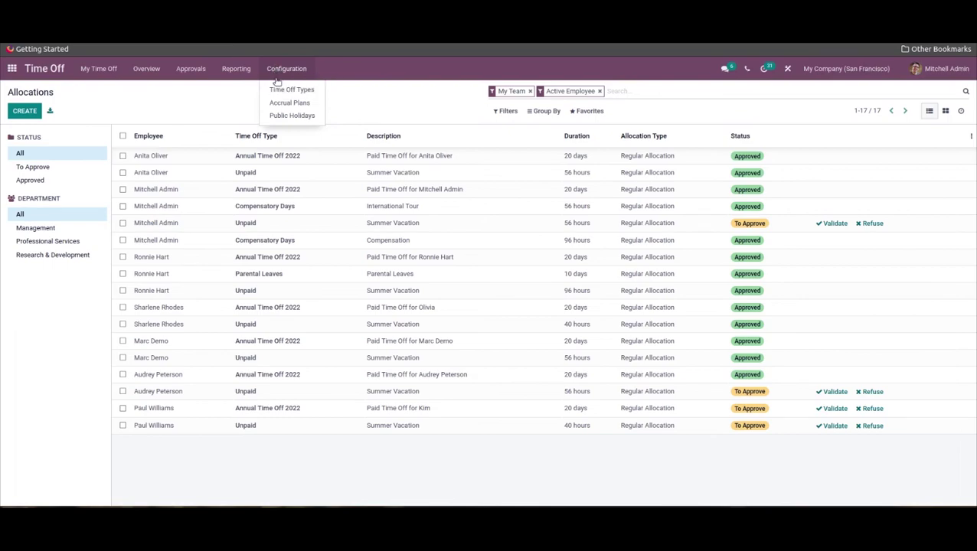
mouse_move(237, 72)
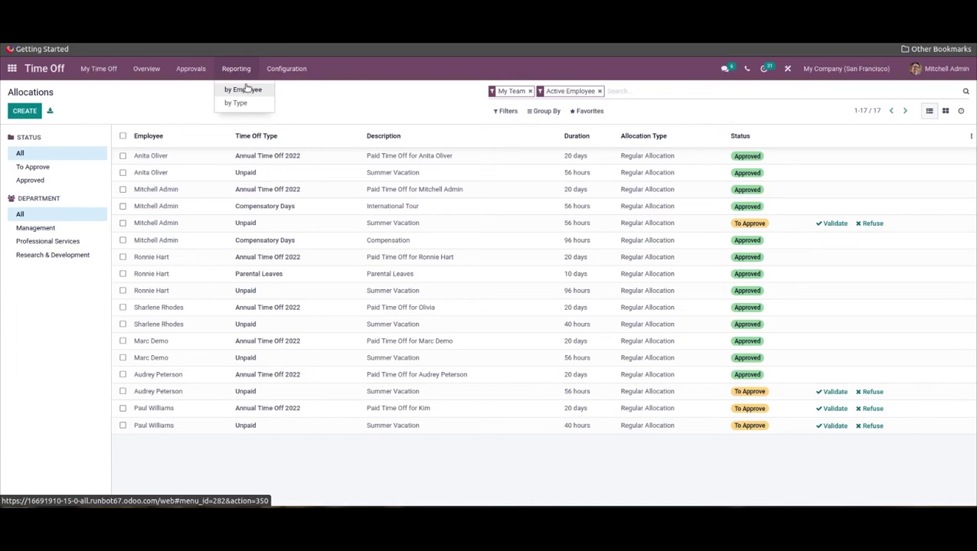
left_click(246, 89)
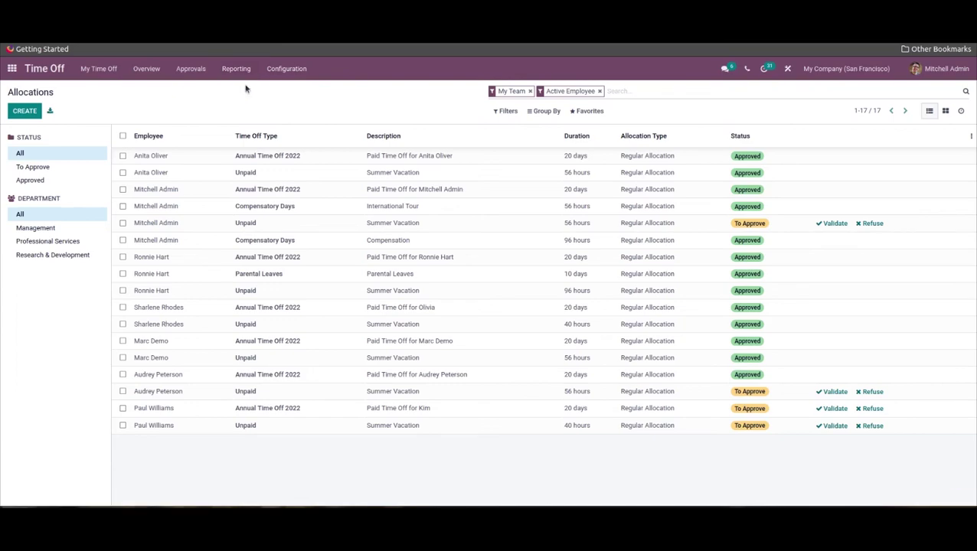
mouse_move(414, 349)
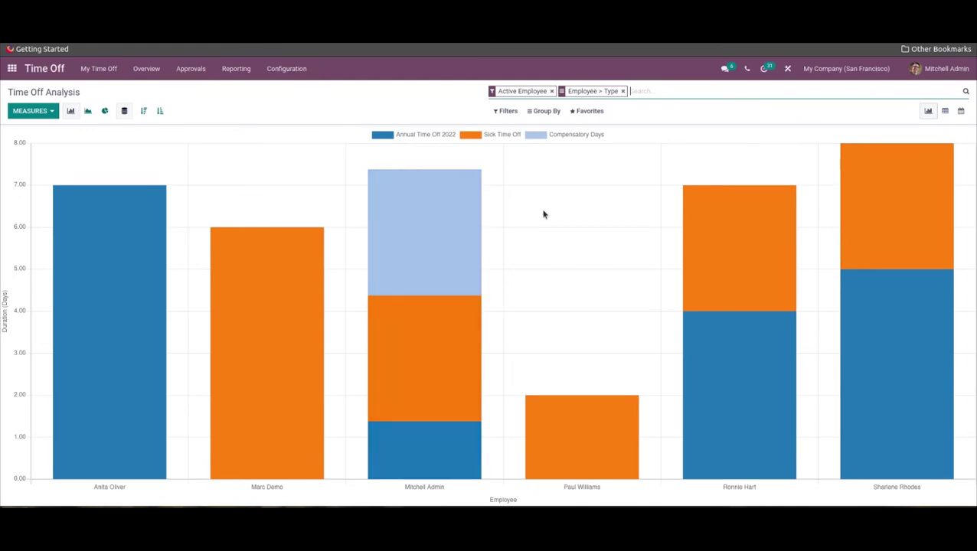
left_click(506, 112)
Review the chart's measures, then try line and pie charts before returning to stacked bars
left_click(387, 90)
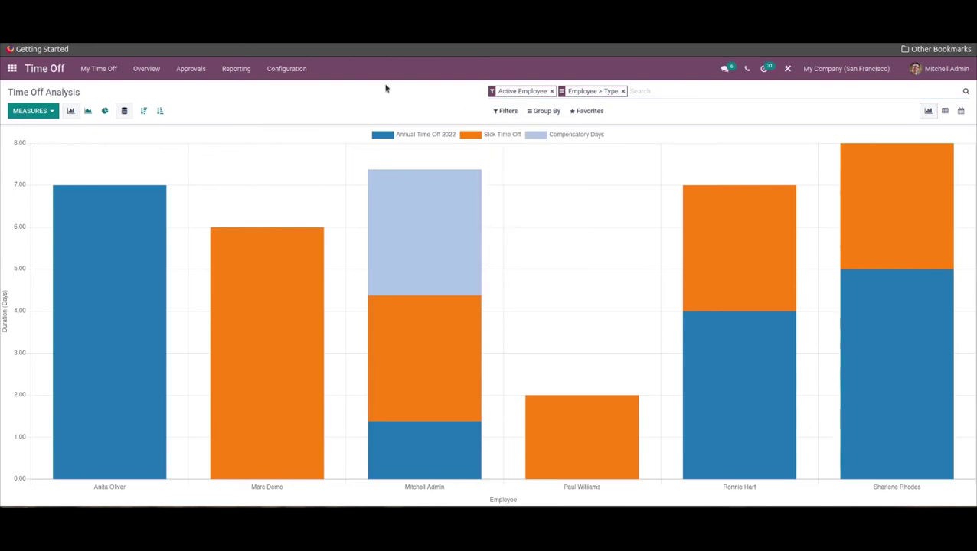
left_click(35, 111)
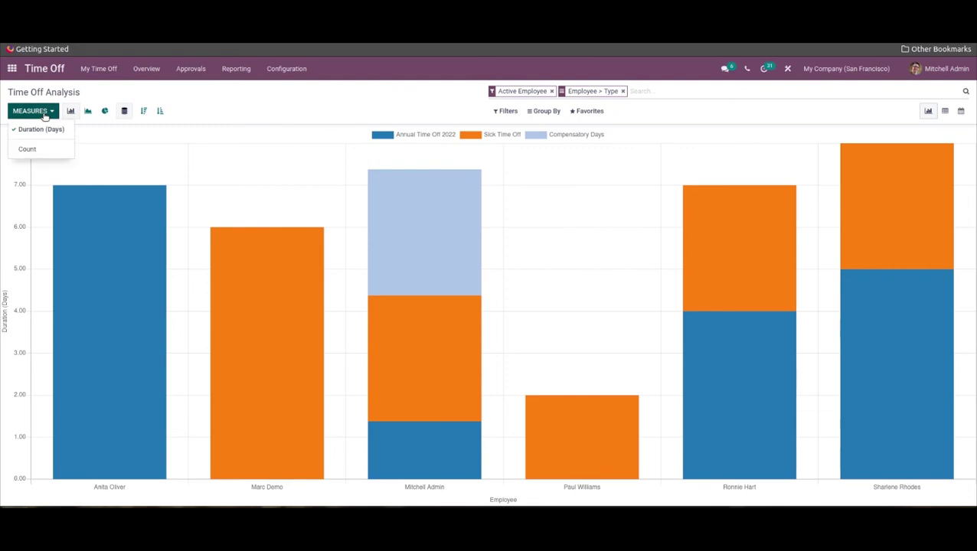
left_click(395, 92)
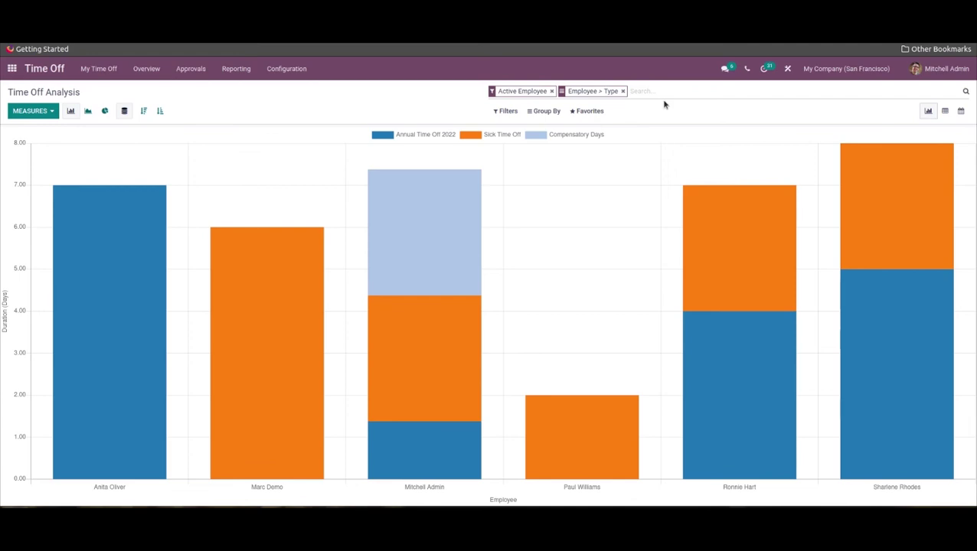
left_click(88, 111)
left_click(105, 111)
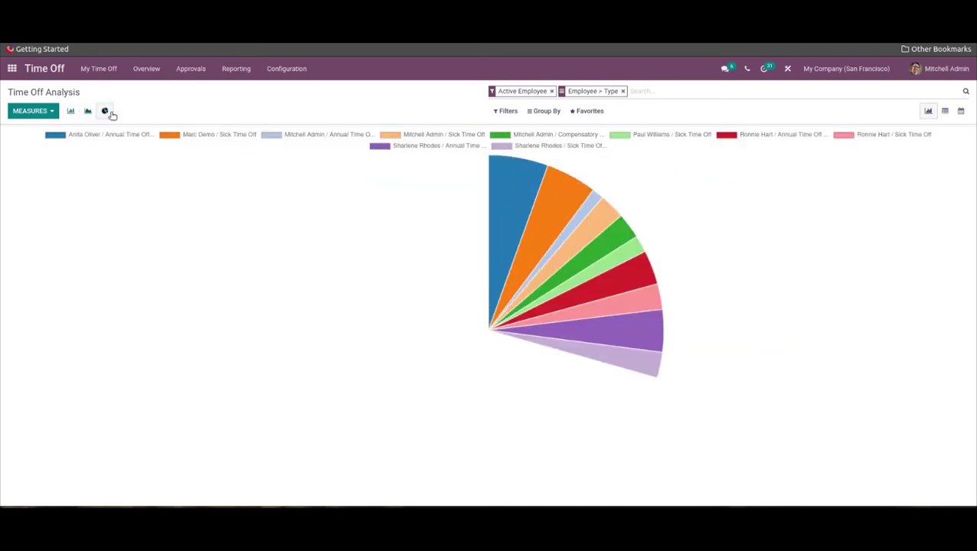
left_click(71, 111)
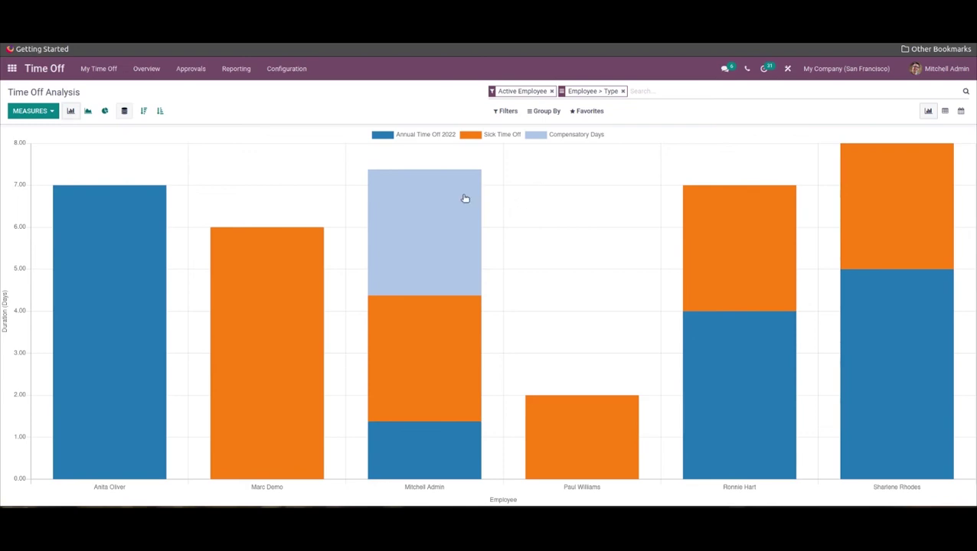
Show the analysis as a pivot table of days per employee and type across June, July, October 2022
mouse_move(460, 214)
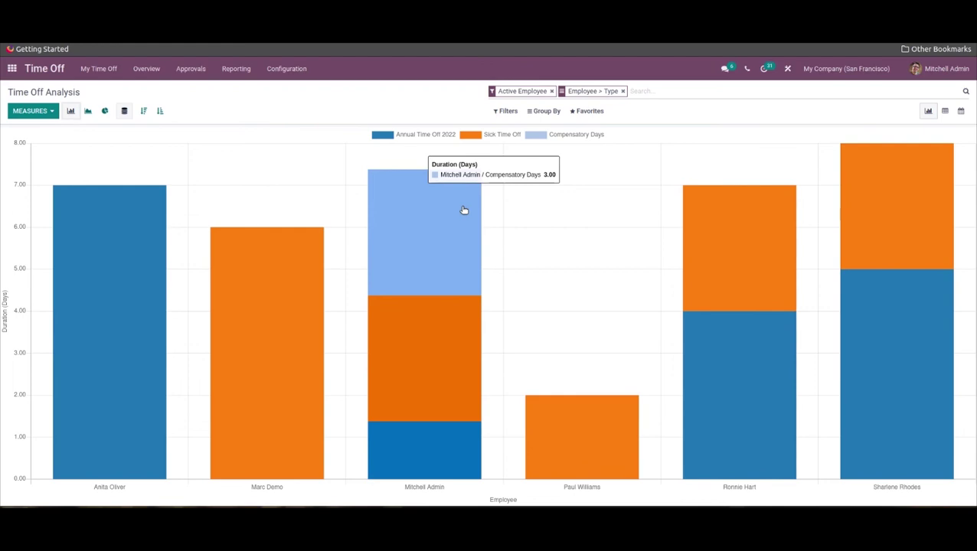
left_click(928, 111)
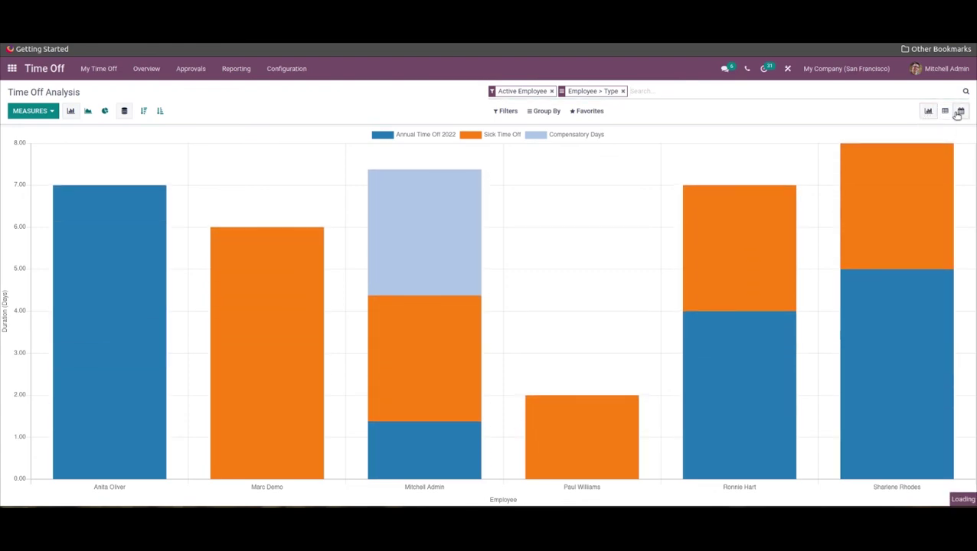
left_click(945, 111)
left_click(960, 111)
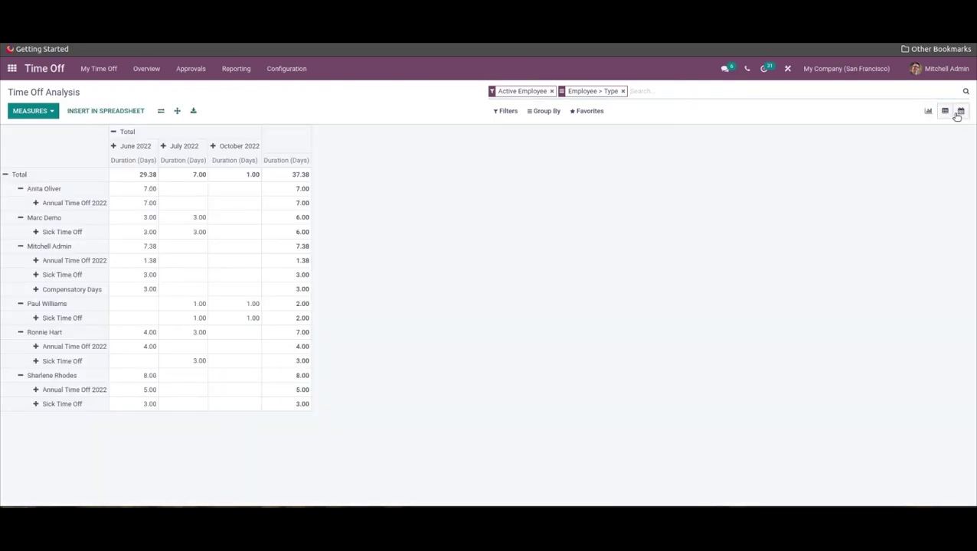